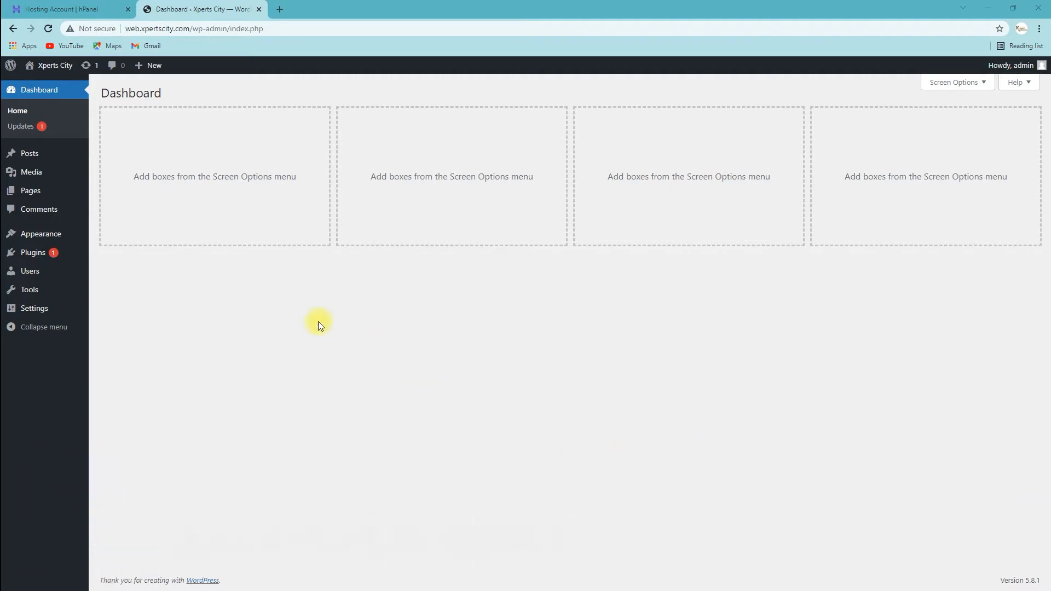
Step: Visit the Xperts City site's front end and look over its homepage from the header to the footer
{"action": "mouse_move", "coordinate": [41, 236]}
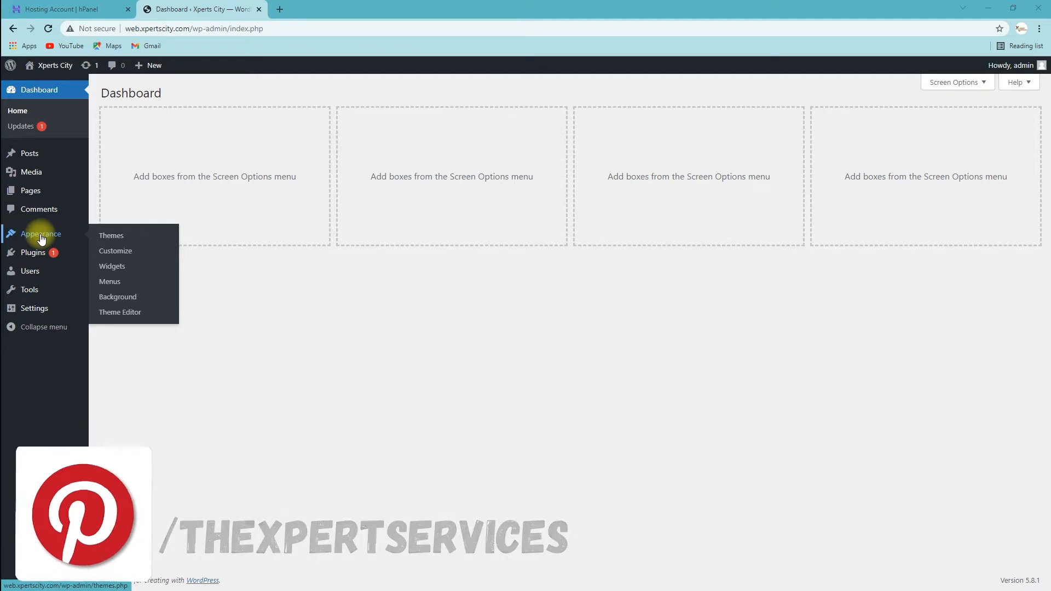
{"action": "left_click", "coordinate": [55, 66]}
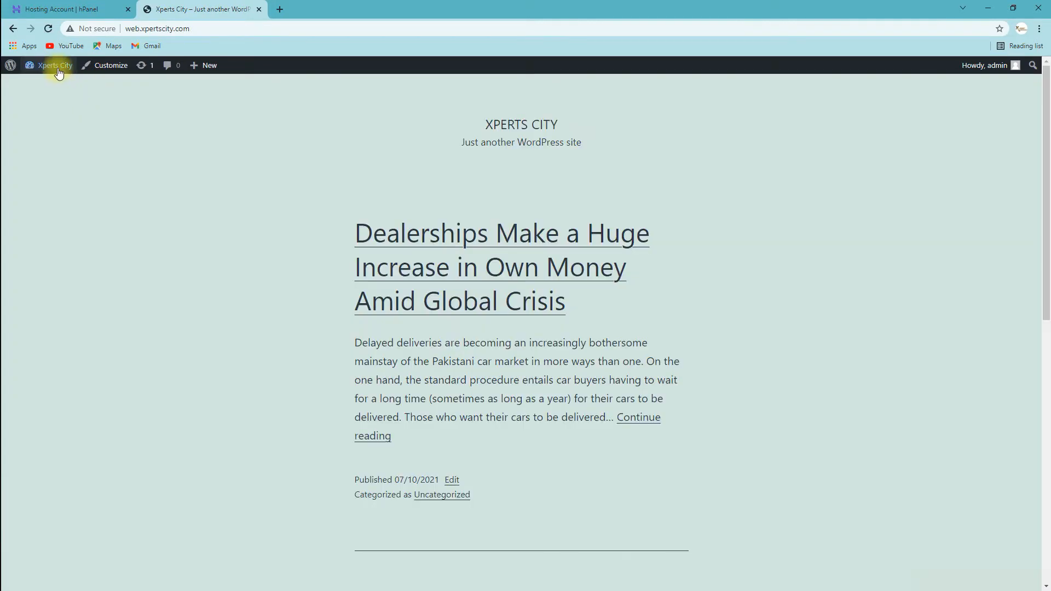
{"action": "mouse_move", "coordinate": [56, 80]}
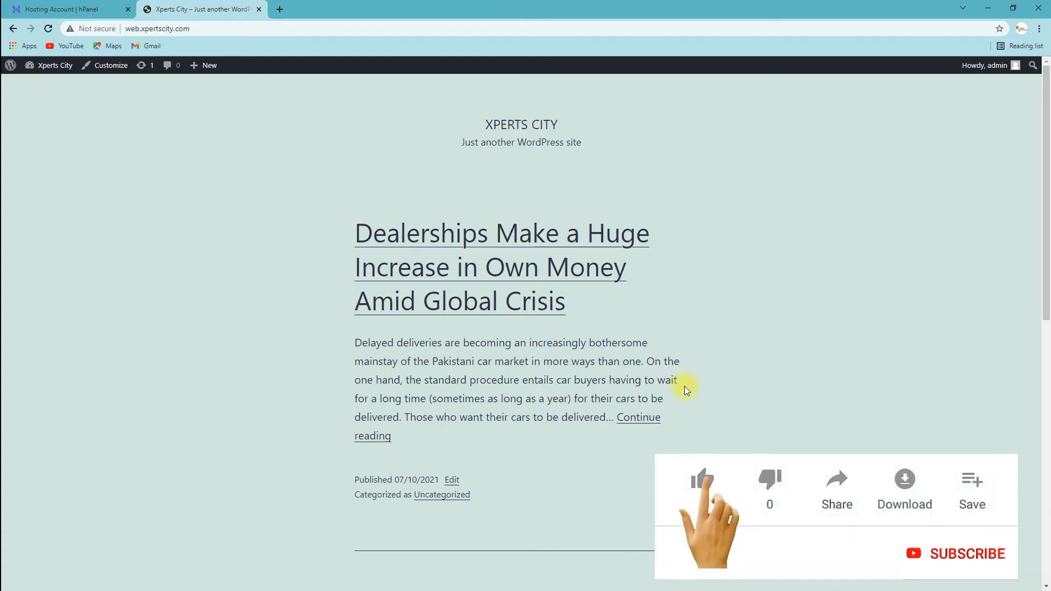
{"action": "scroll", "coordinate": [488, 421], "scroll_direction": "down", "scroll_amount": 10}
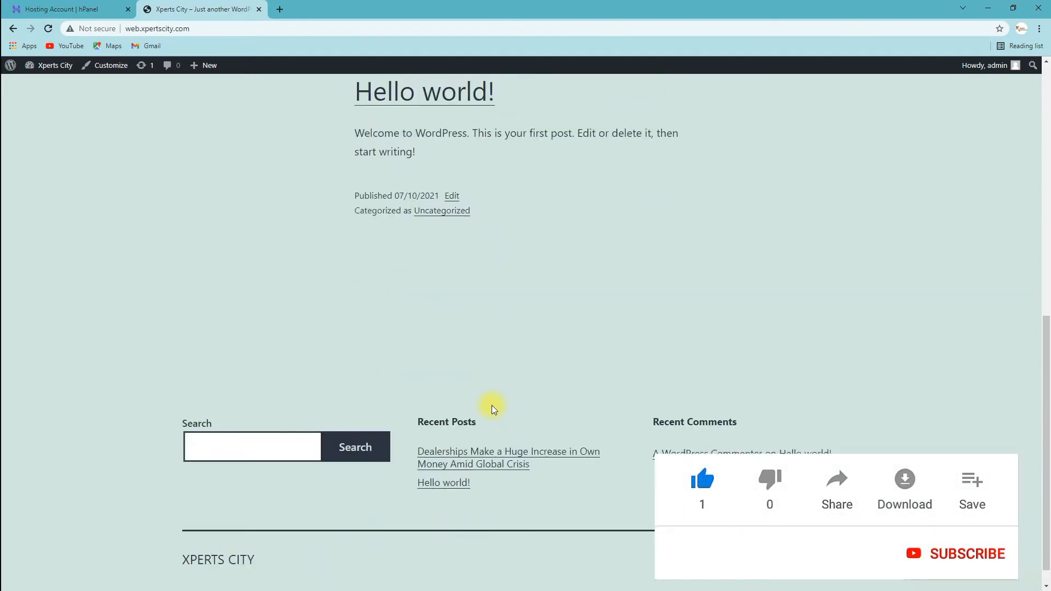
{"action": "scroll", "coordinate": [477, 430], "scroll_direction": "up", "scroll_amount": 10}
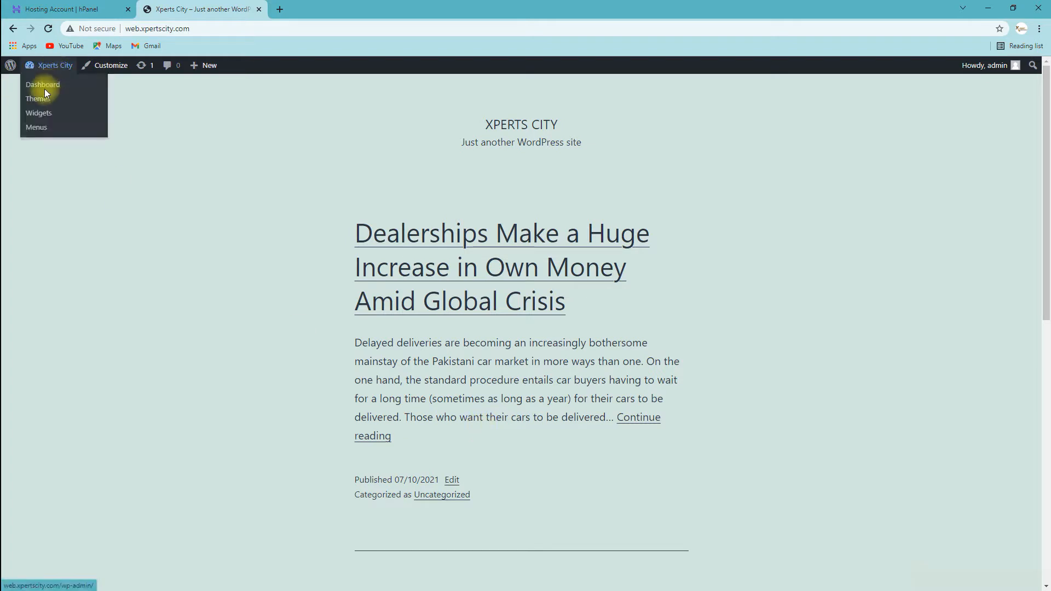
Step: Open the Xperts City dashboard in a separate browser tab and place it ahead of the live site's tab
{"action": "right_click", "coordinate": [43, 88]}
{"action": "left_click", "coordinate": [72, 93]}
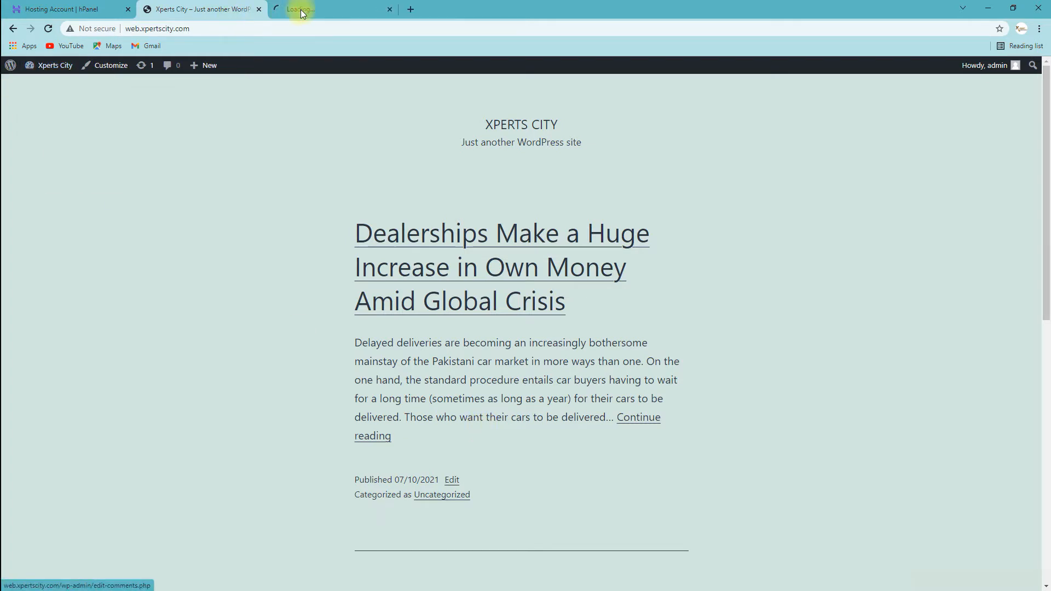
{"action": "left_click", "coordinate": [302, 10]}
{"action": "middle_click", "coordinate": [145, 10]}
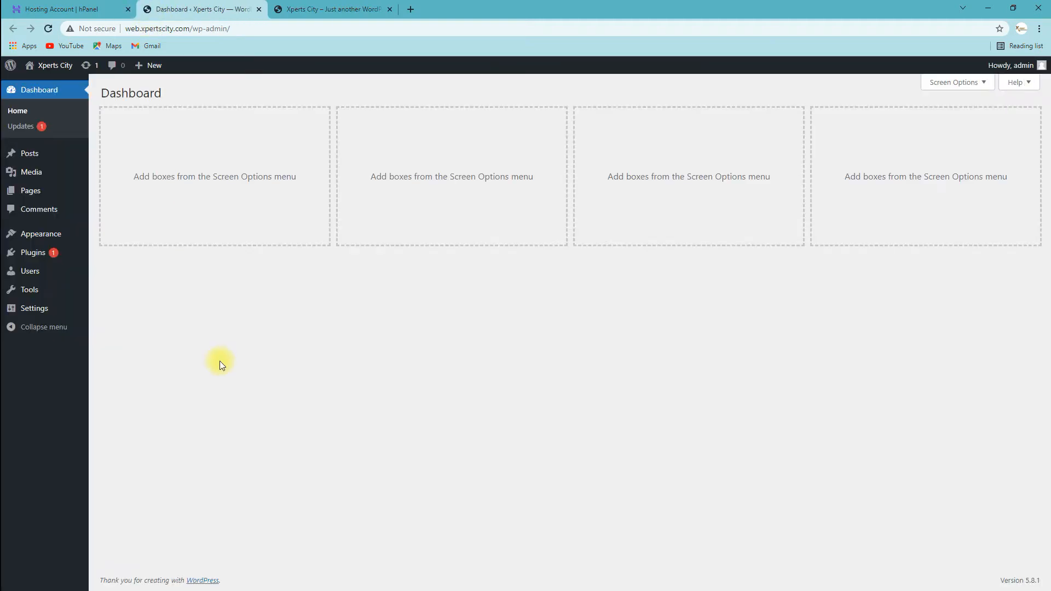
Step: Review the live homepage's current design down to the footer and return to the dashboard
{"action": "left_click", "coordinate": [287, 9]}
{"action": "scroll", "coordinate": [717, 265], "scroll_direction": "down", "scroll_amount": 10}
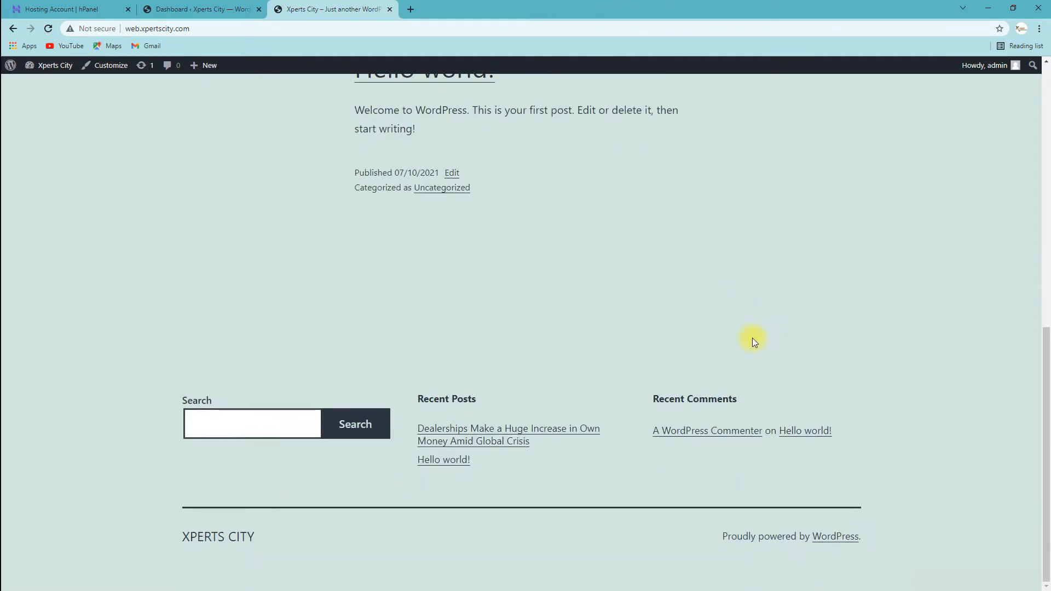
{"action": "scroll", "coordinate": [752, 338], "scroll_direction": "up", "scroll_amount": 10}
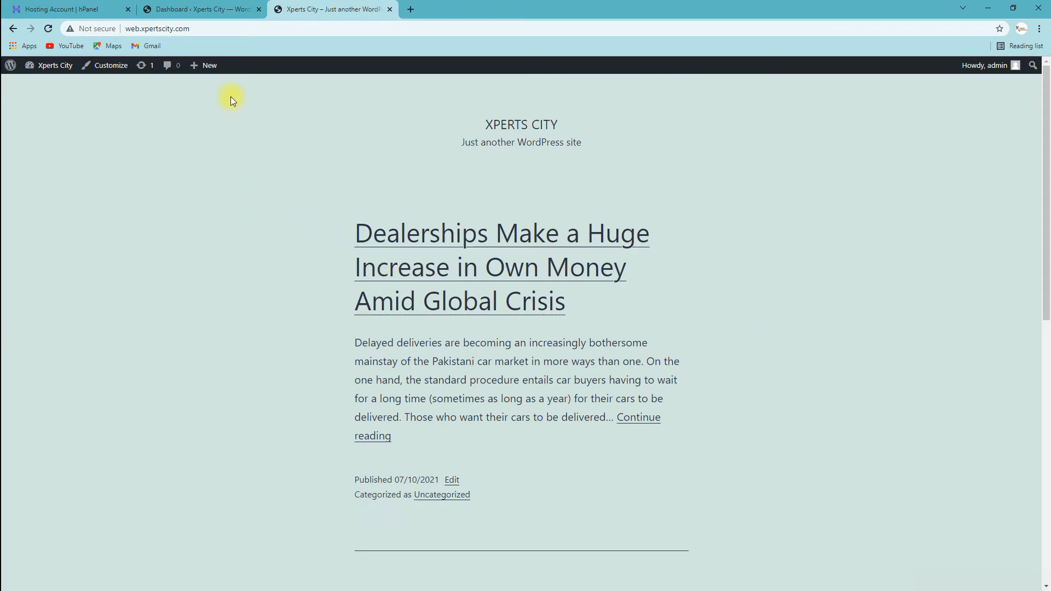
{"action": "left_click", "coordinate": [198, 16]}
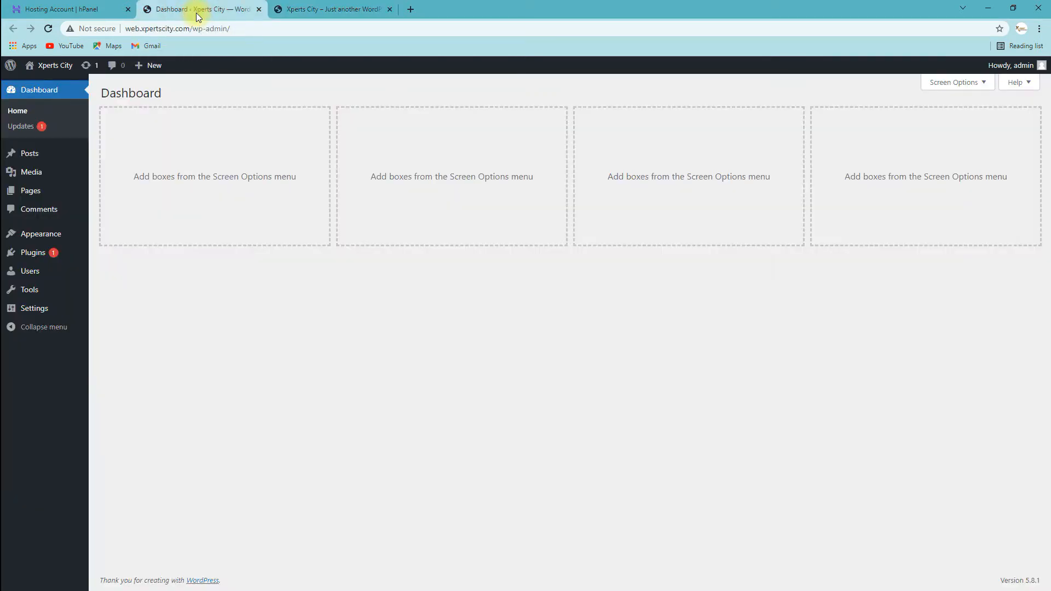
Step: Open the installed themes and inspect a live preview of the Twenty Nineteen theme down the page
{"action": "mouse_move", "coordinate": [36, 235]}
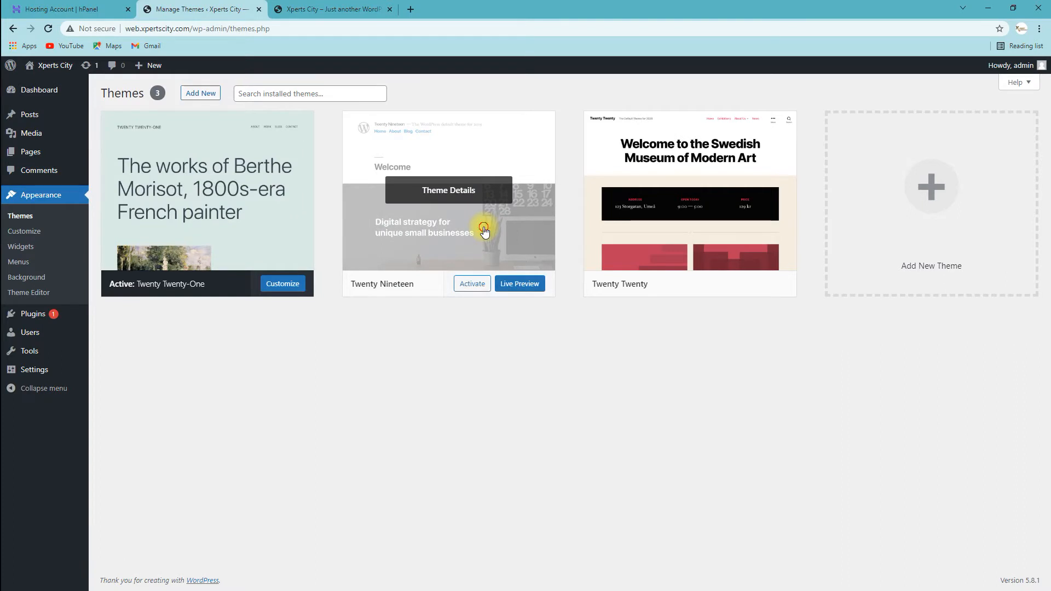
{"action": "left_click", "coordinate": [485, 228]}
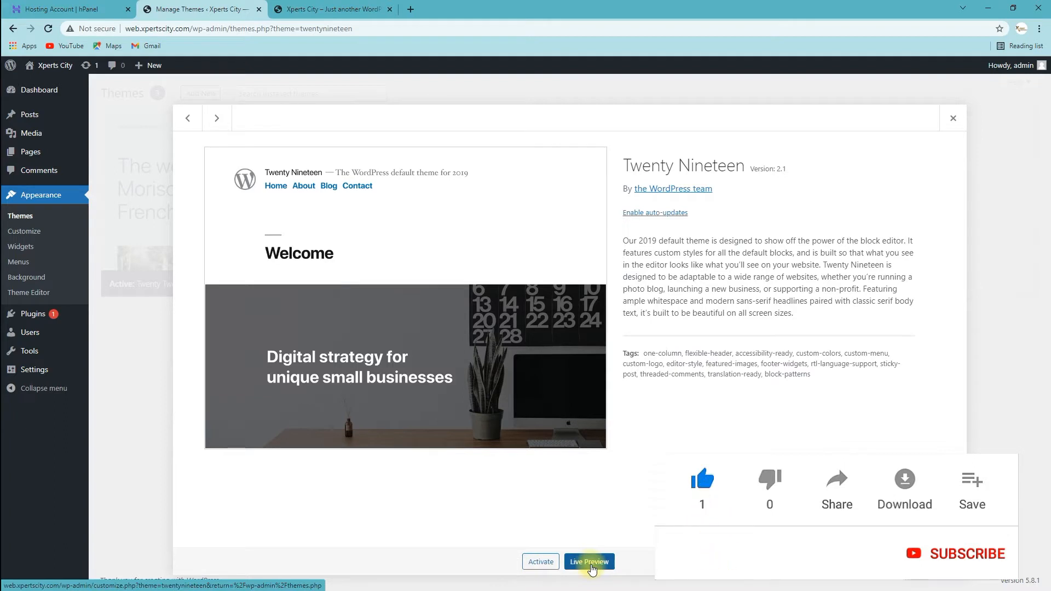
{"action": "left_click", "coordinate": [591, 567]}
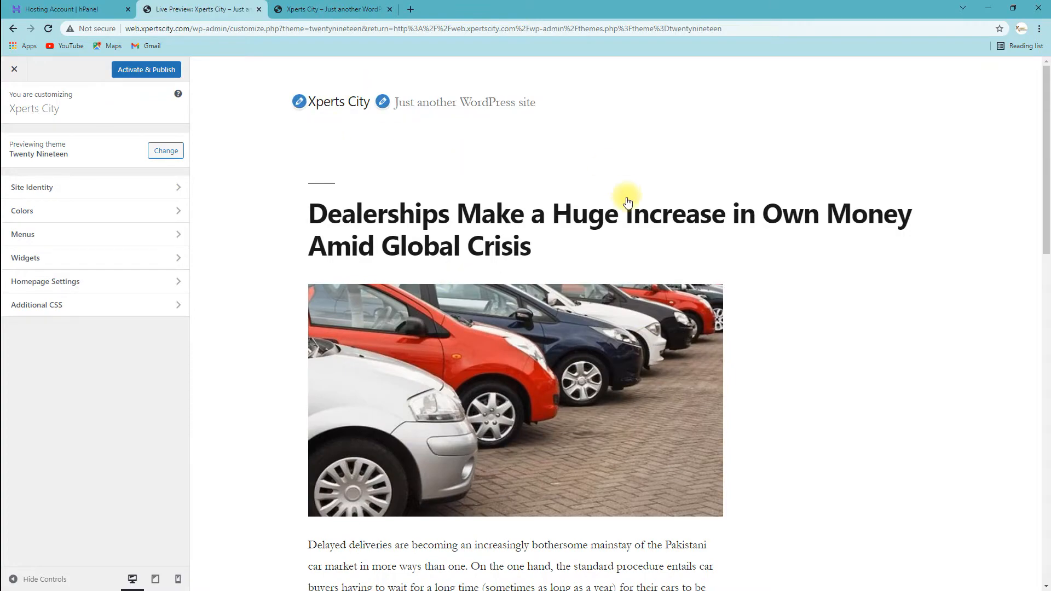
{"action": "scroll", "coordinate": [624, 191], "scroll_direction": "down", "scroll_amount": 10}
{"action": "scroll", "coordinate": [410, 338], "scroll_direction": "down", "scroll_amount": 7}
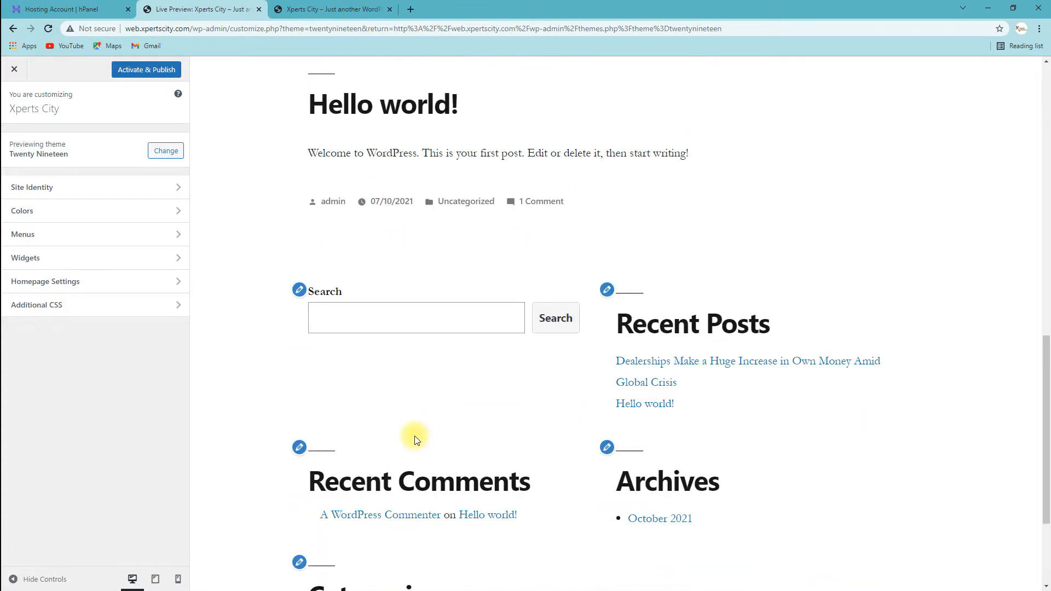
Step: Compare the Twenty Nineteen preview with the live site, and close the preview and the theme's details
{"action": "left_click", "coordinate": [345, 6]}
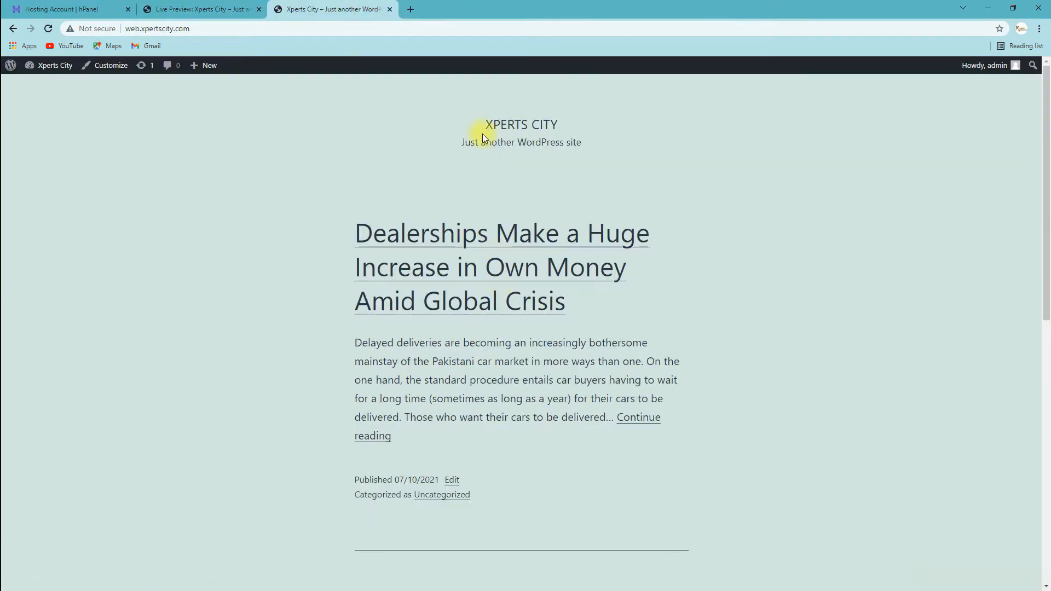
{"action": "left_click", "coordinate": [207, 8]}
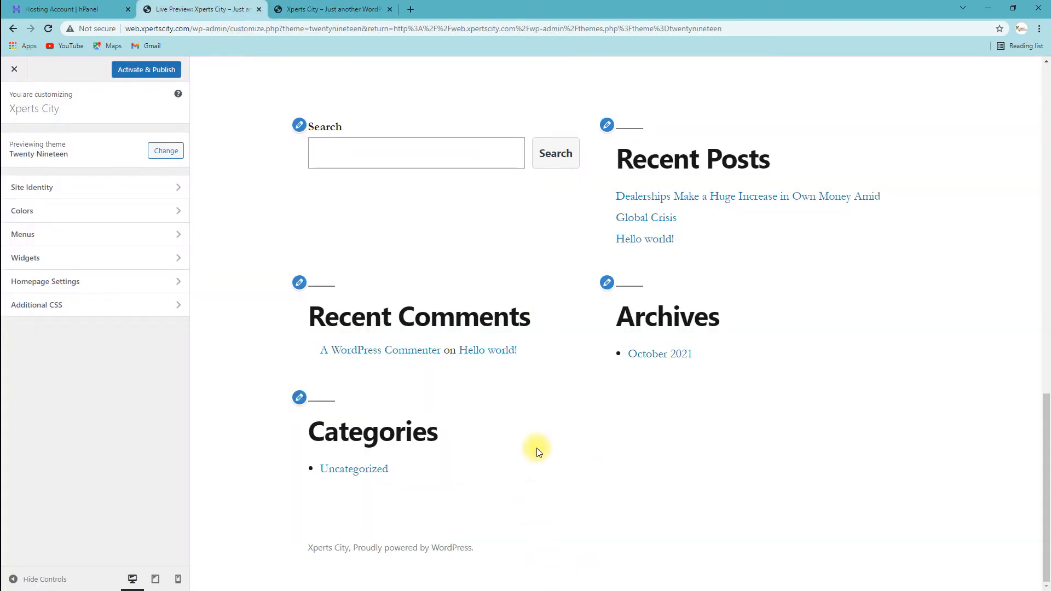
{"action": "scroll", "coordinate": [537, 448], "scroll_direction": "up", "scroll_amount": 12}
{"action": "scroll", "coordinate": [519, 439], "scroll_direction": "up", "scroll_amount": 6}
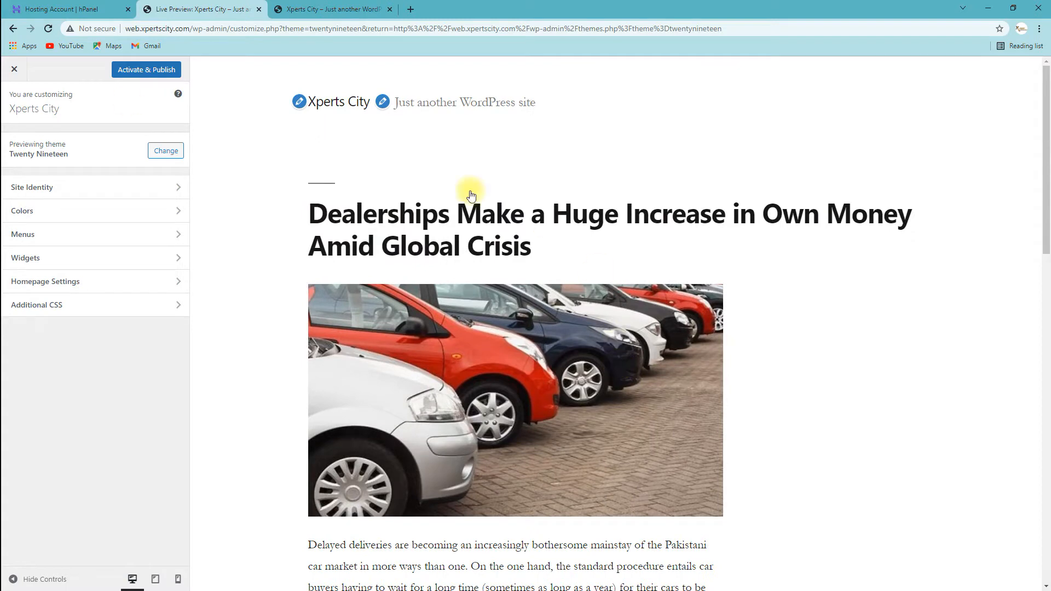
{"action": "left_click", "coordinate": [14, 69]}
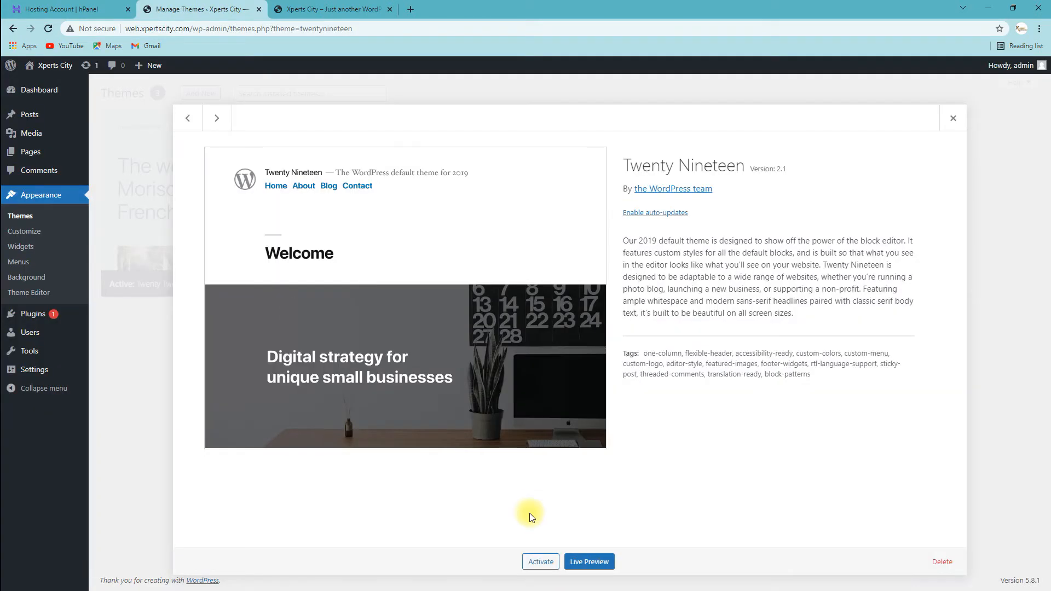
{"action": "left_click", "coordinate": [953, 118]}
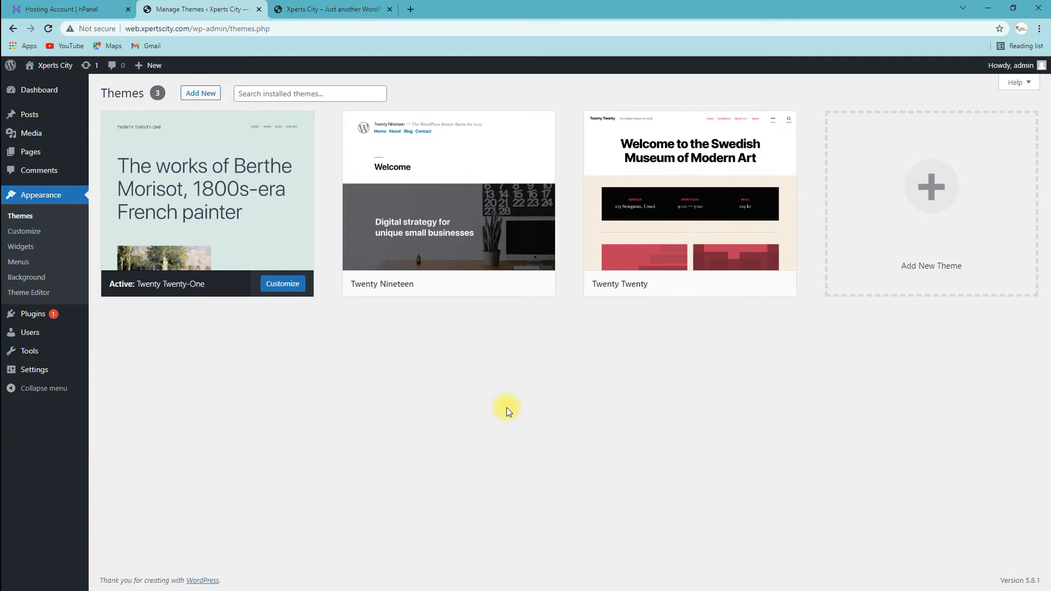
Step: Delete the Twenty Nineteen theme from the installed themes
{"action": "mouse_move", "coordinate": [514, 176]}
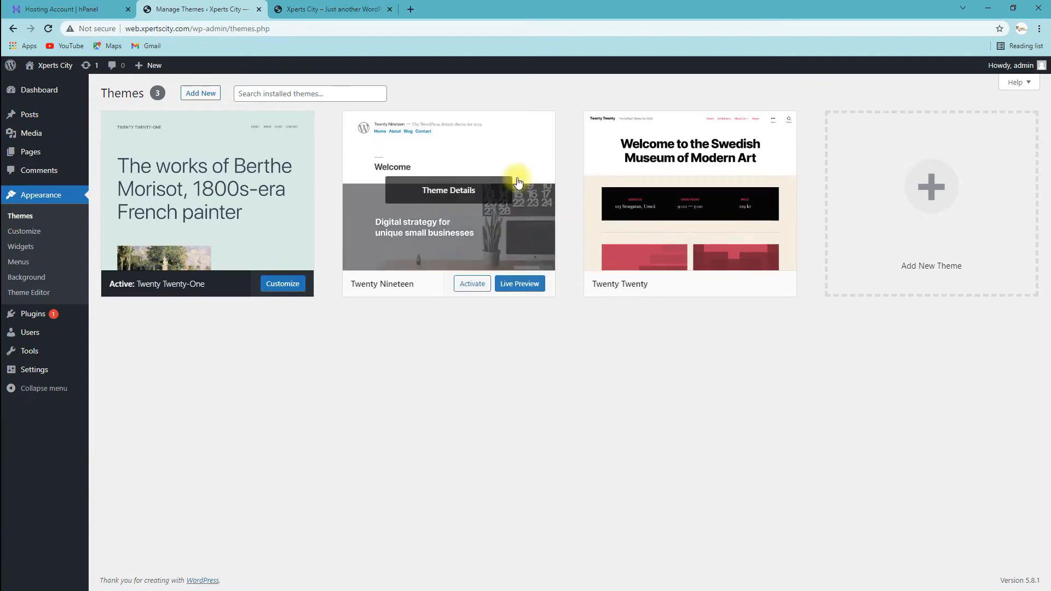
{"action": "left_click", "coordinate": [518, 143]}
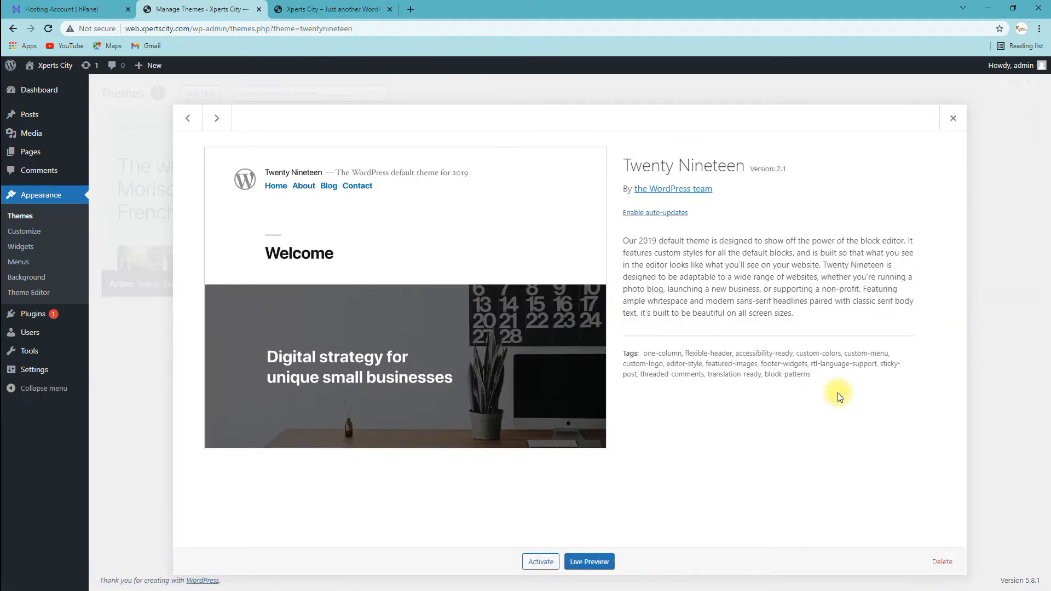
{"action": "left_click", "coordinate": [942, 563]}
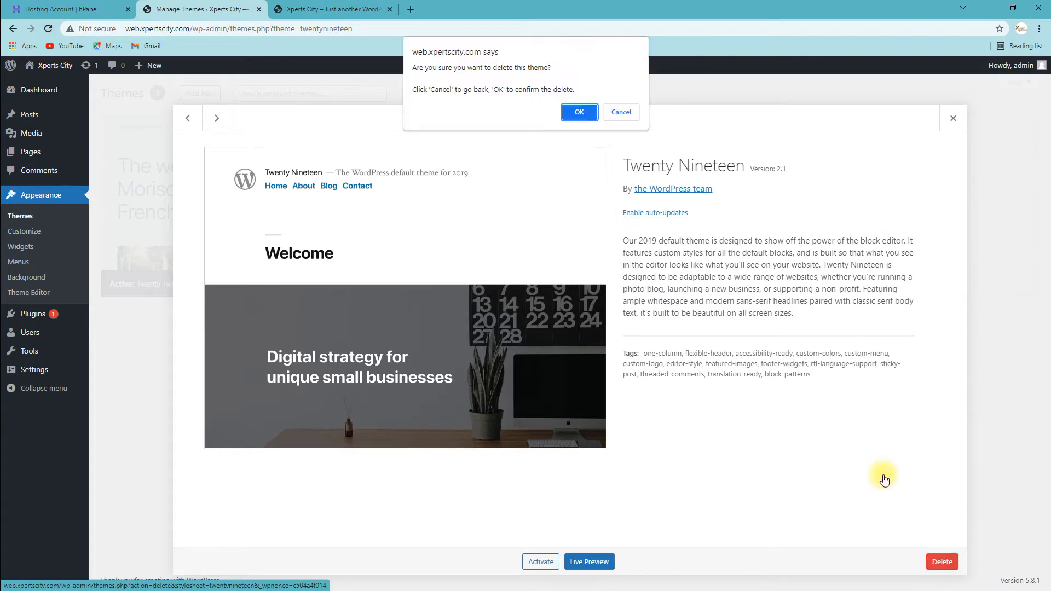
{"action": "left_click", "coordinate": [578, 112]}
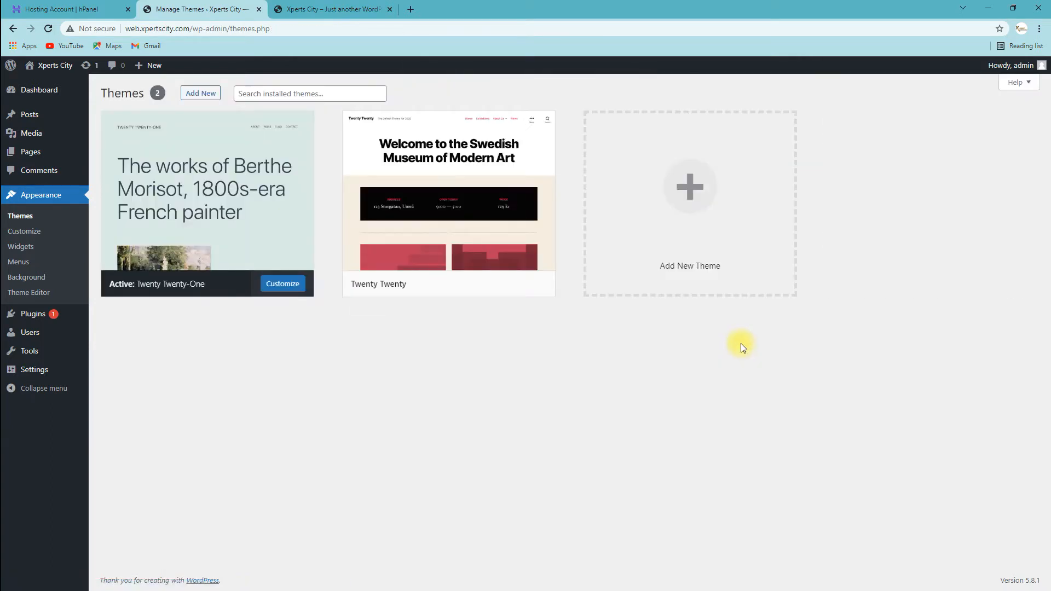
Step: Delete the Twenty Twenty theme from the installed themes
{"action": "left_click", "coordinate": [528, 163]}
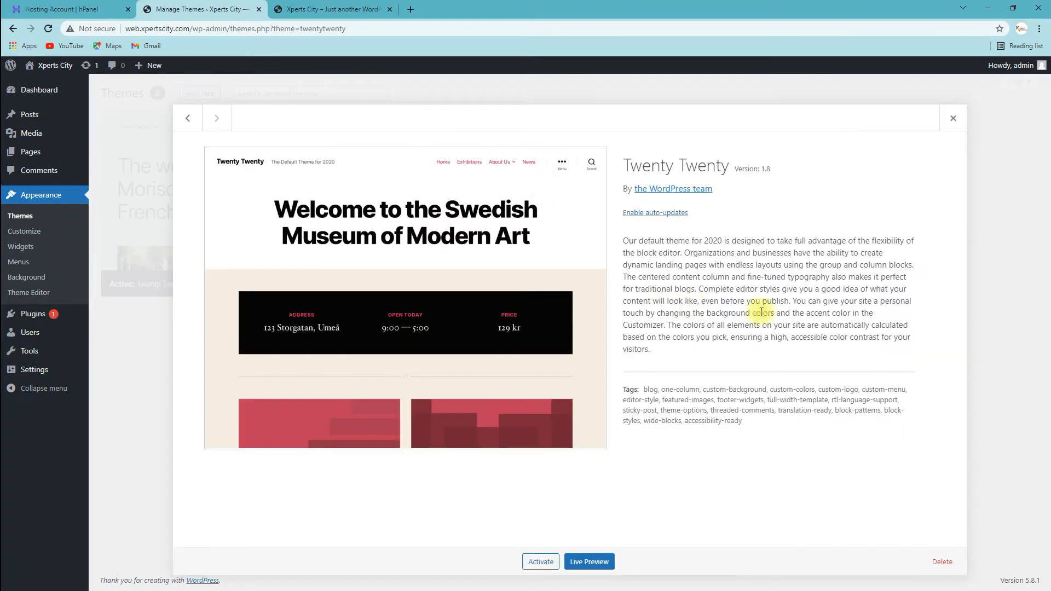
{"action": "left_click", "coordinate": [942, 562]}
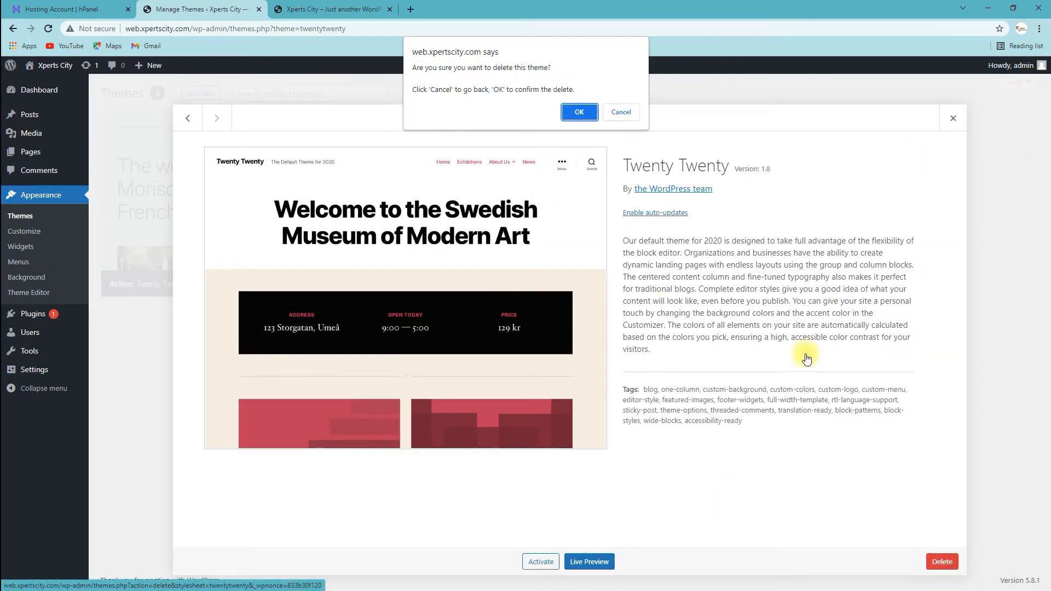
{"action": "left_click", "coordinate": [575, 114]}
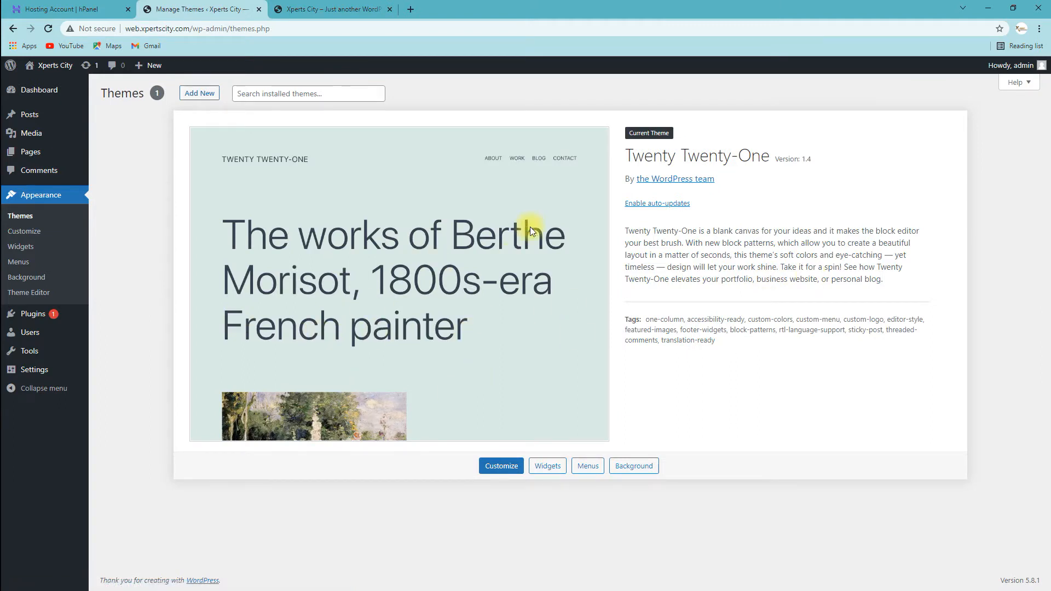
Step: Start adding a new theme and browse the Latest themes in the theme directory
{"action": "left_click", "coordinate": [204, 98]}
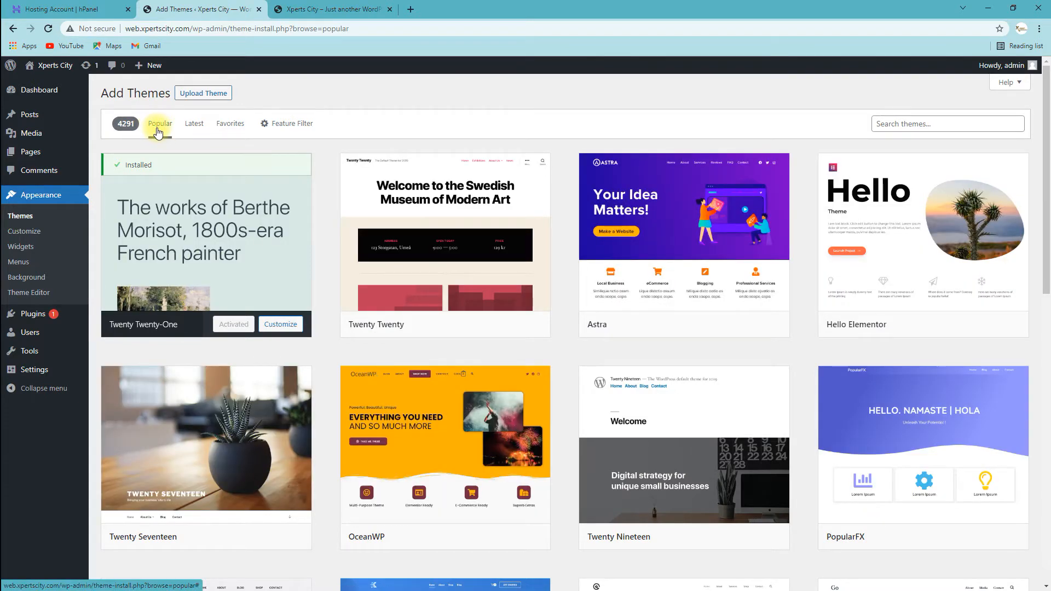
{"action": "left_click", "coordinate": [199, 132]}
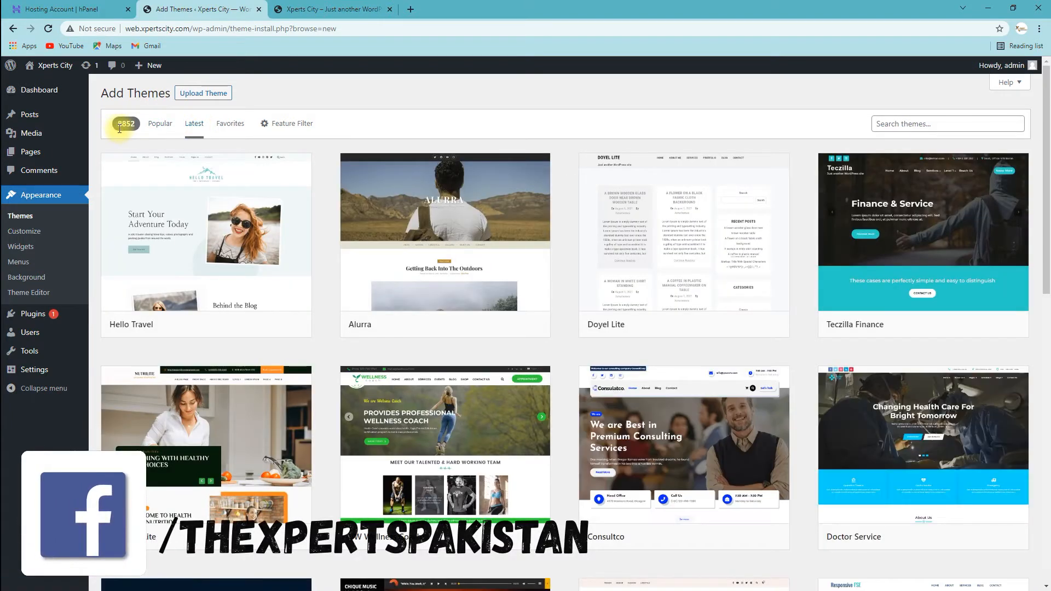
{"action": "mouse_move", "coordinate": [651, 313]}
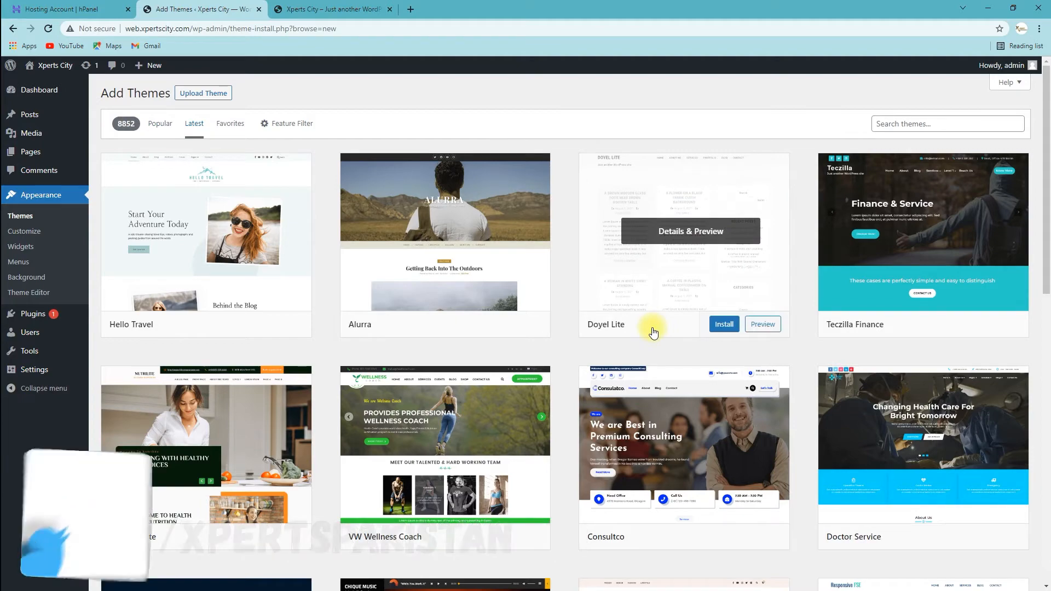
{"action": "scroll", "coordinate": [509, 341], "scroll_direction": "down", "scroll_amount": 1}
{"action": "scroll", "coordinate": [506, 340], "scroll_direction": "down", "scroll_amount": 2}
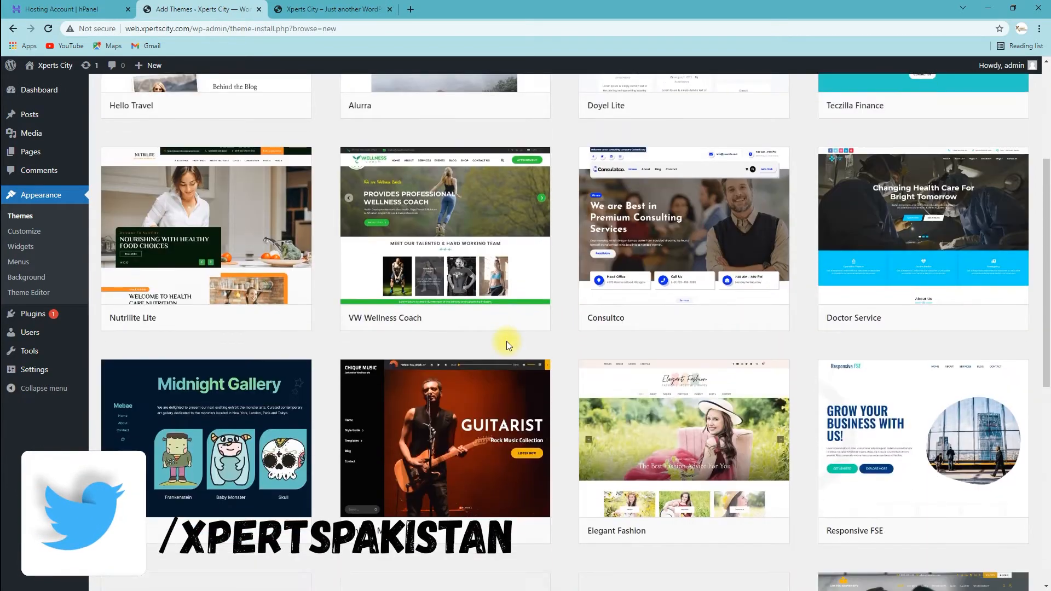
{"action": "mouse_move", "coordinate": [903, 376]}
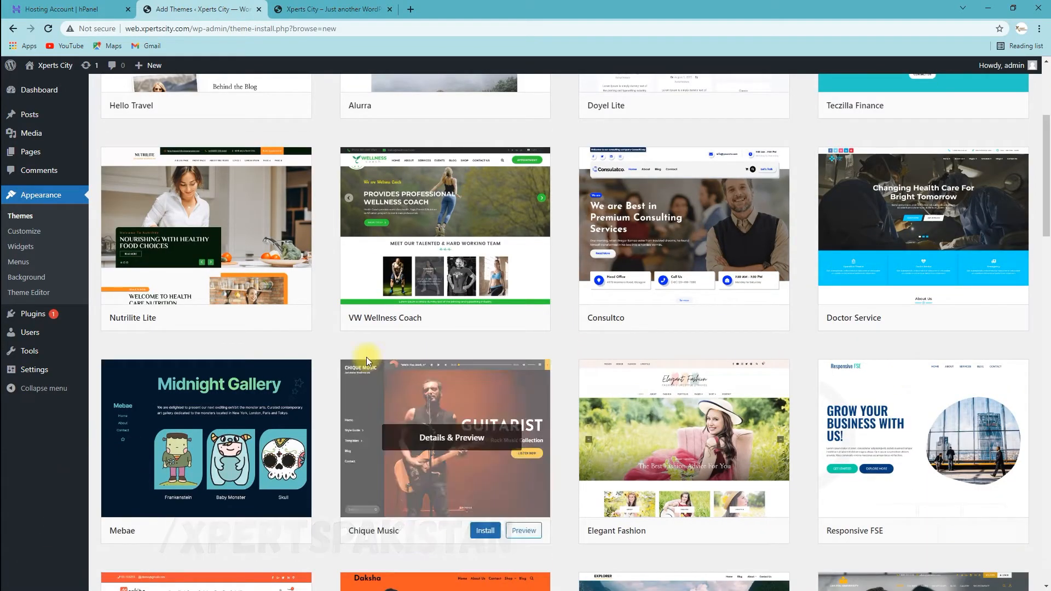
{"action": "mouse_move", "coordinate": [418, 307]}
{"action": "scroll", "coordinate": [411, 316], "scroll_direction": "up", "scroll_amount": 1}
{"action": "scroll", "coordinate": [410, 316], "scroll_direction": "up", "scroll_amount": 3}
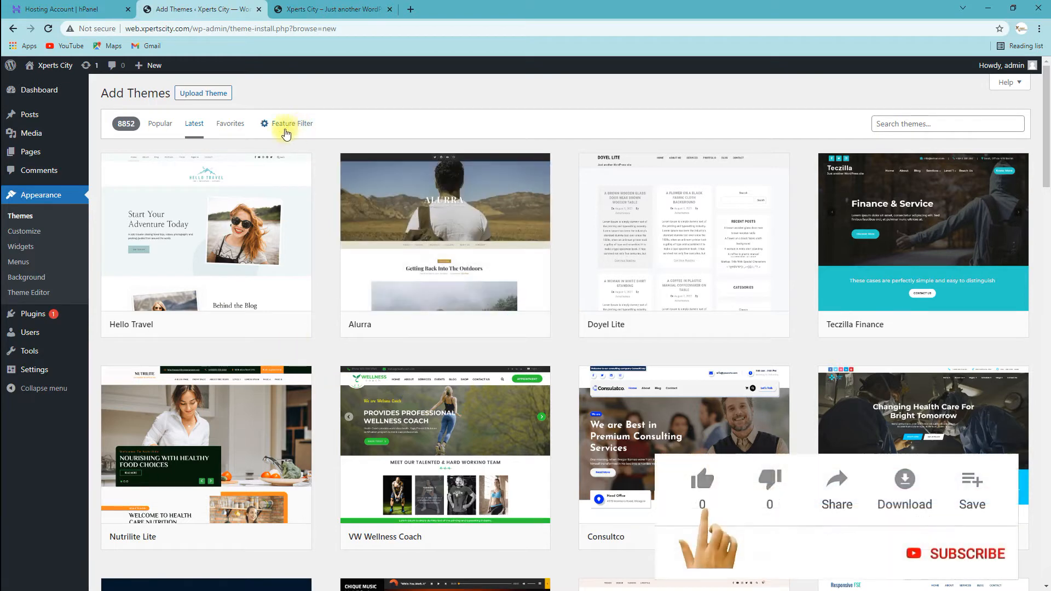
Step: Browse the Popular themes in the theme directory for a suitable design
{"action": "left_click", "coordinate": [158, 123]}
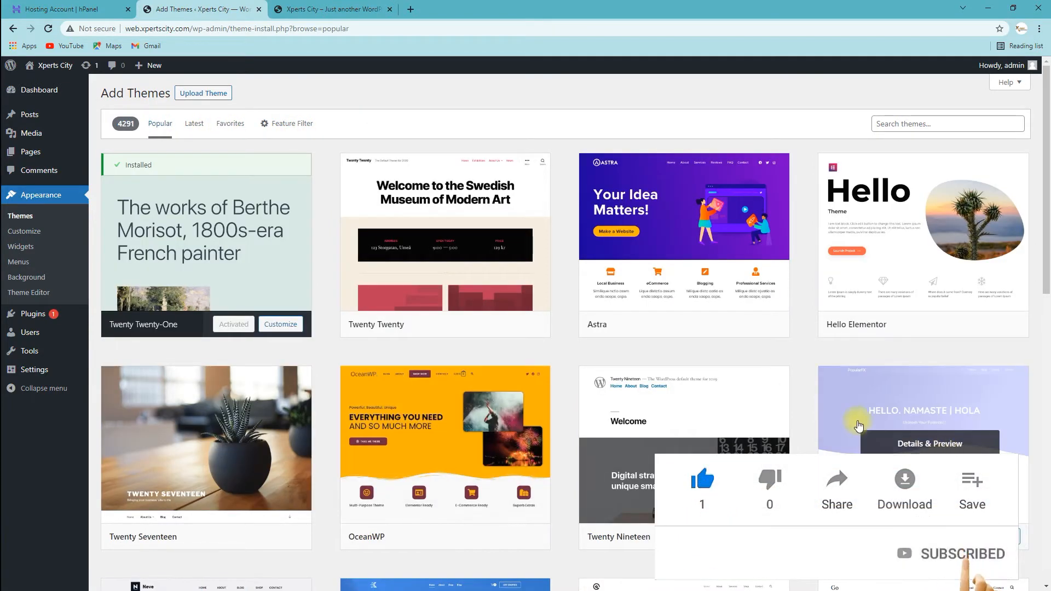
{"action": "scroll", "coordinate": [378, 453], "scroll_direction": "down", "scroll_amount": 2}
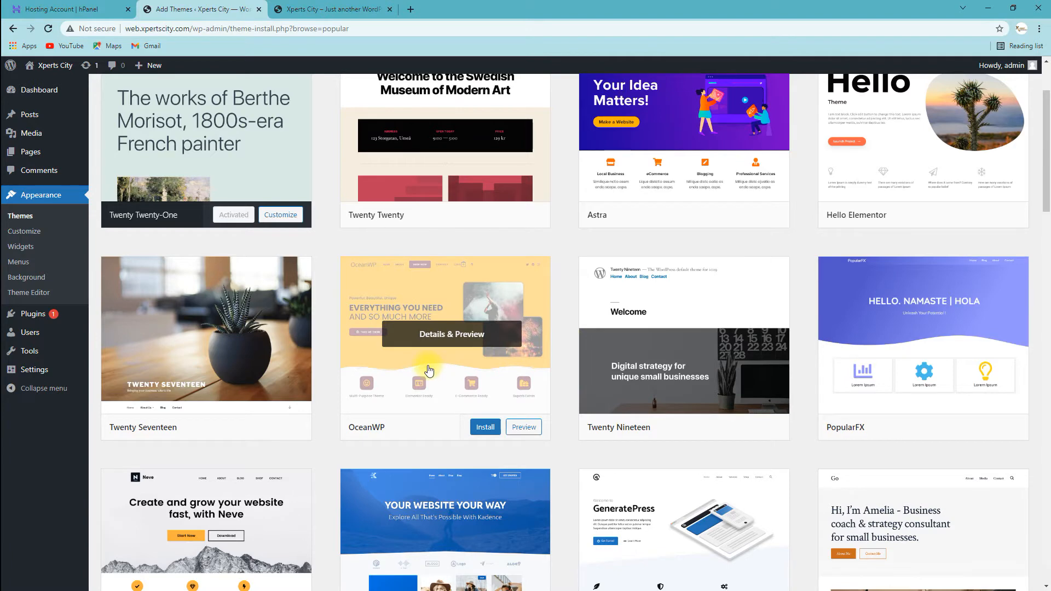
{"action": "scroll", "coordinate": [408, 372], "scroll_direction": "down", "scroll_amount": 2}
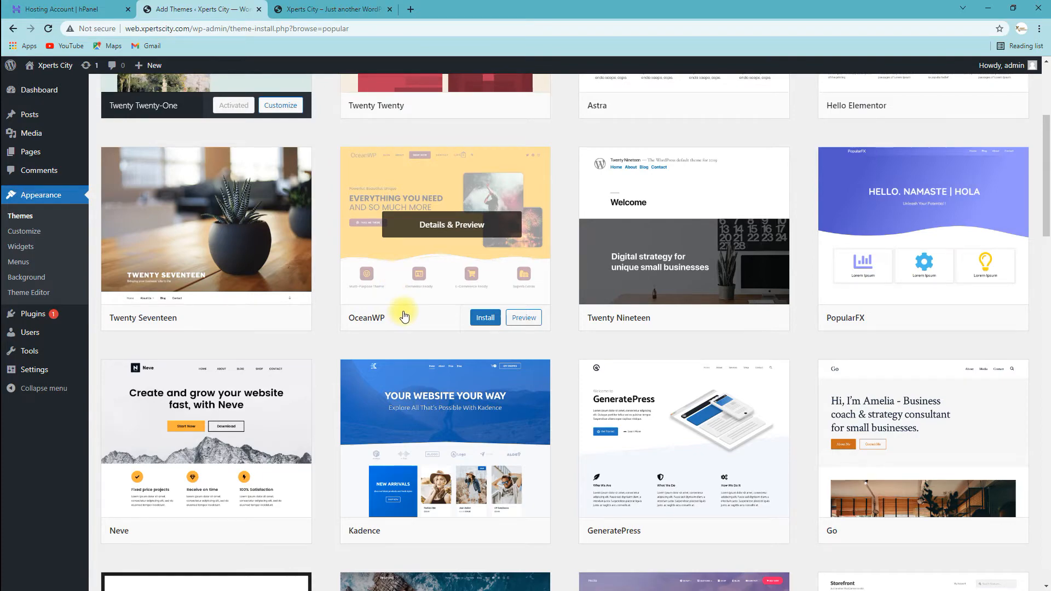
{"action": "scroll", "coordinate": [560, 348], "scroll_direction": "down", "scroll_amount": 3}
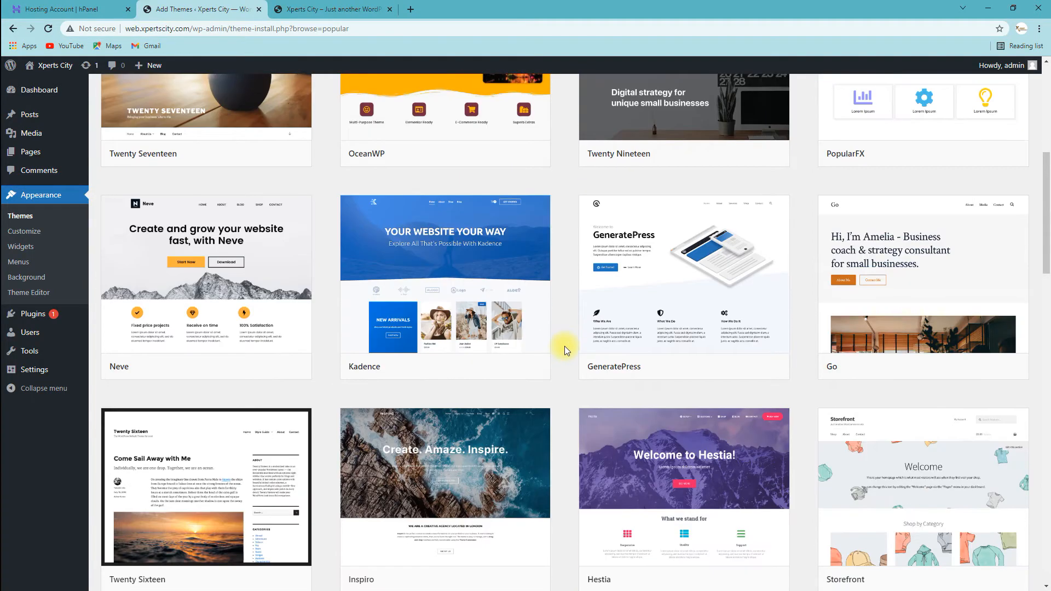
{"action": "scroll", "coordinate": [564, 346], "scroll_direction": "down", "scroll_amount": 3}
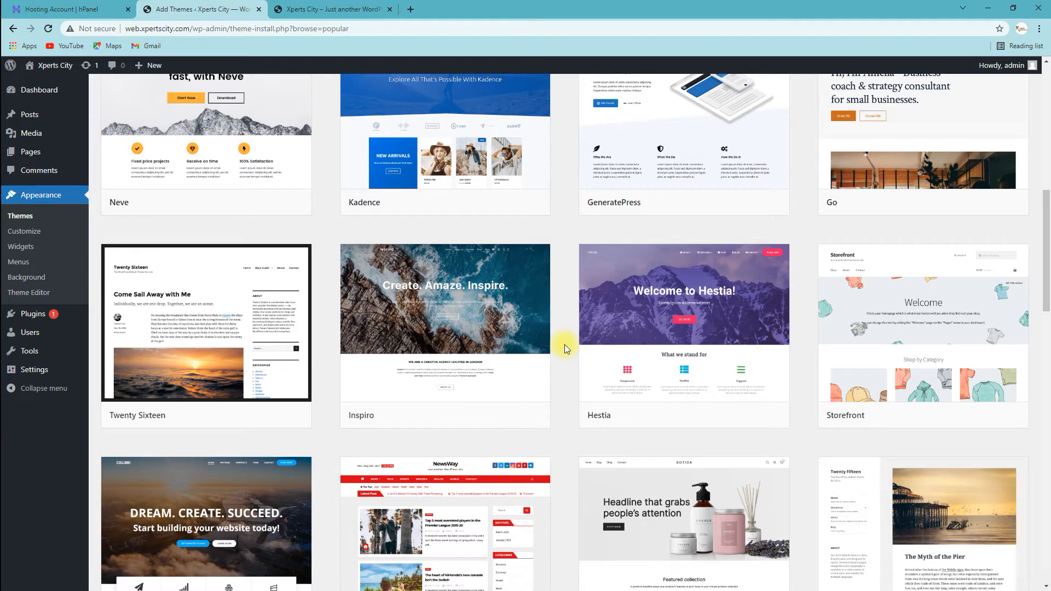
{"action": "scroll", "coordinate": [563, 344], "scroll_direction": "down", "scroll_amount": 3}
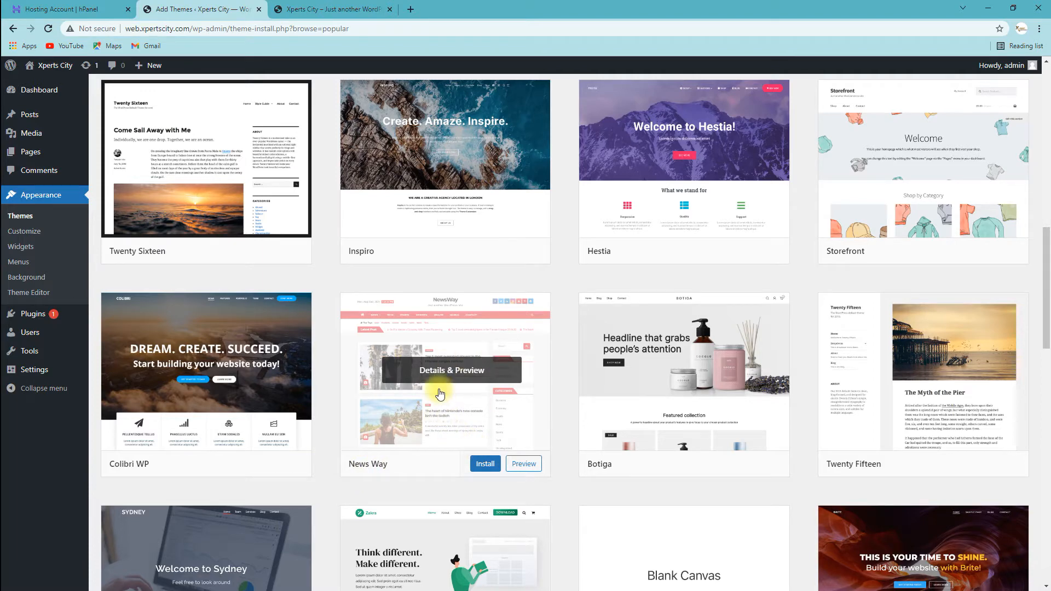
{"action": "scroll", "coordinate": [440, 394], "scroll_direction": "up", "scroll_amount": 2}
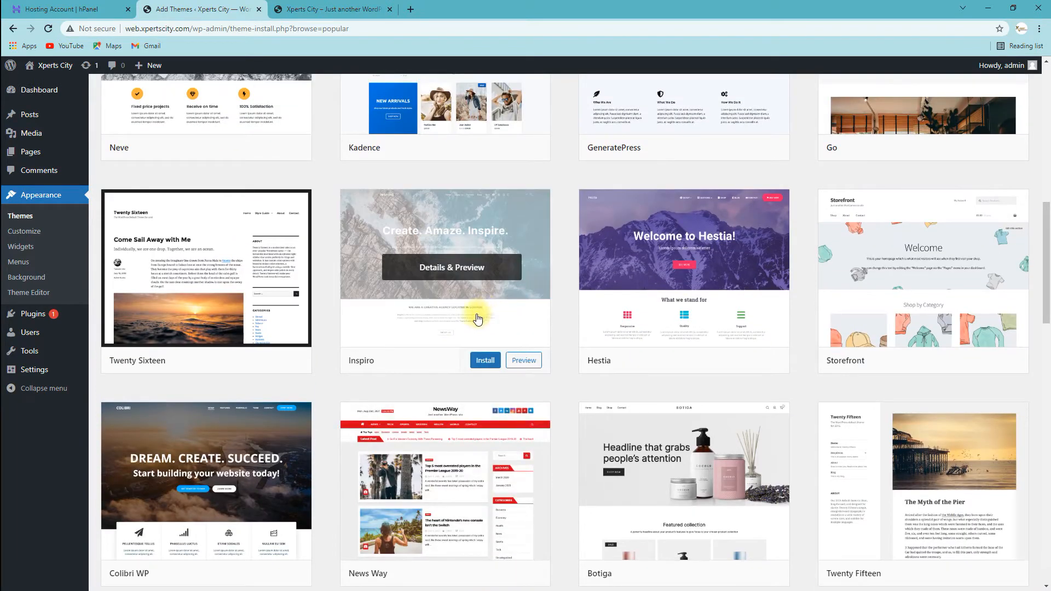
{"action": "scroll", "coordinate": [353, 329], "scroll_direction": "up", "scroll_amount": 4}
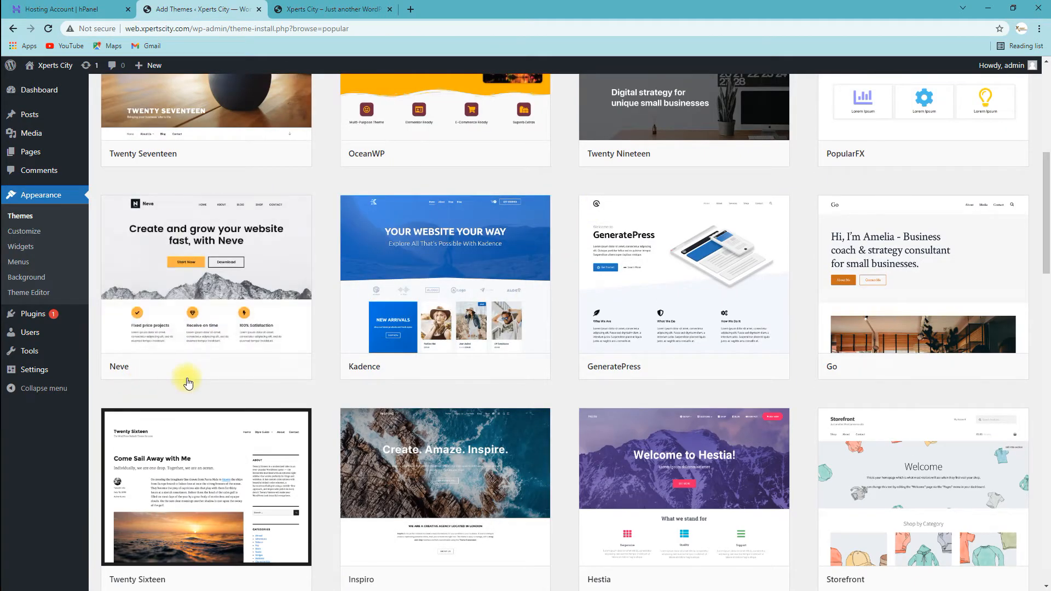
{"action": "scroll", "coordinate": [330, 300], "scroll_direction": "up", "scroll_amount": 3}
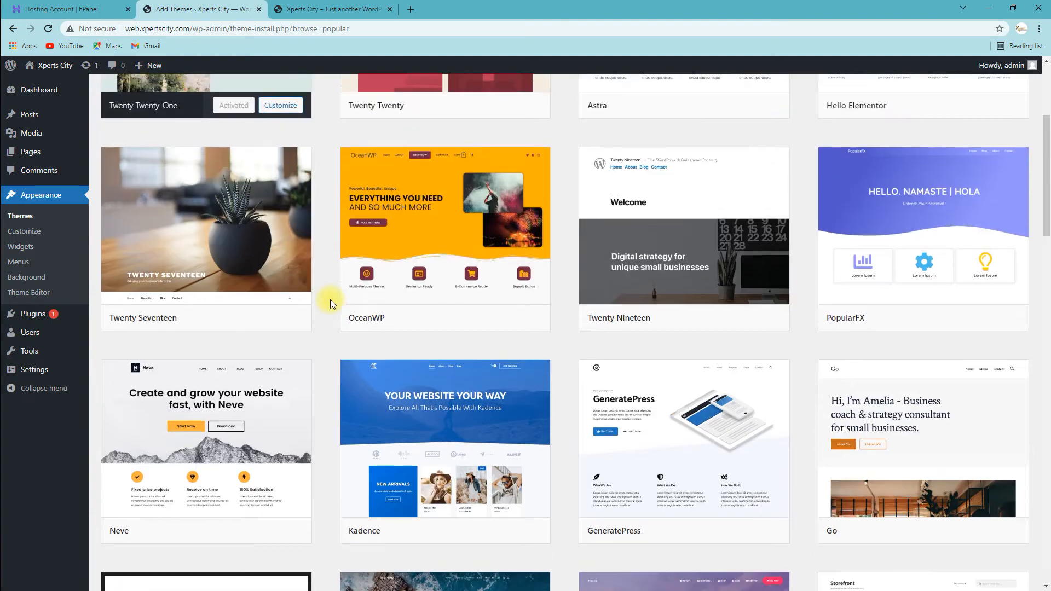
{"action": "scroll", "coordinate": [800, 314], "scroll_direction": "down", "scroll_amount": 12}
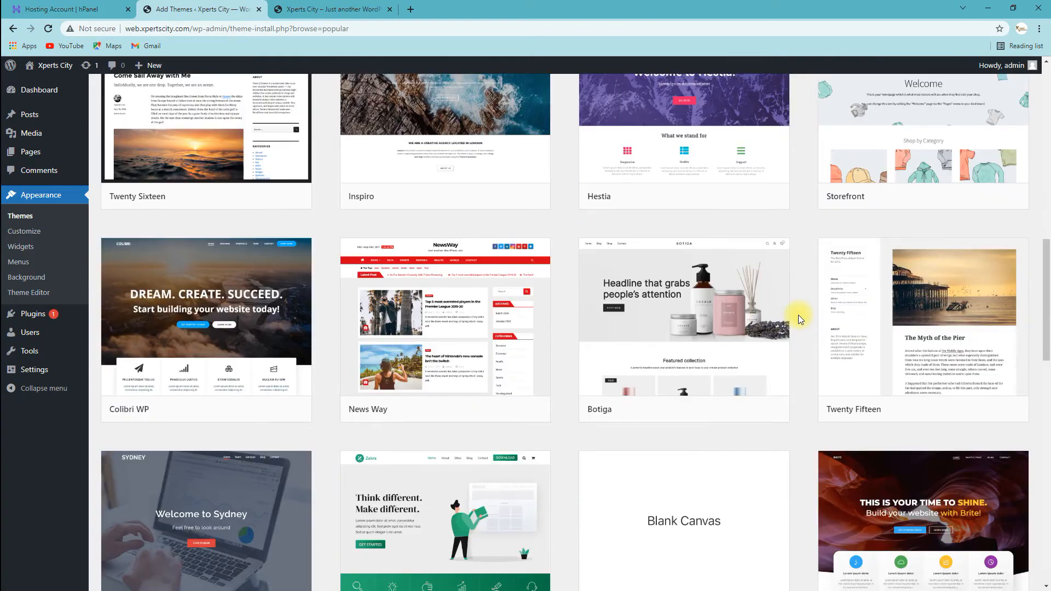
{"action": "scroll", "coordinate": [800, 315], "scroll_direction": "down", "scroll_amount": 1}
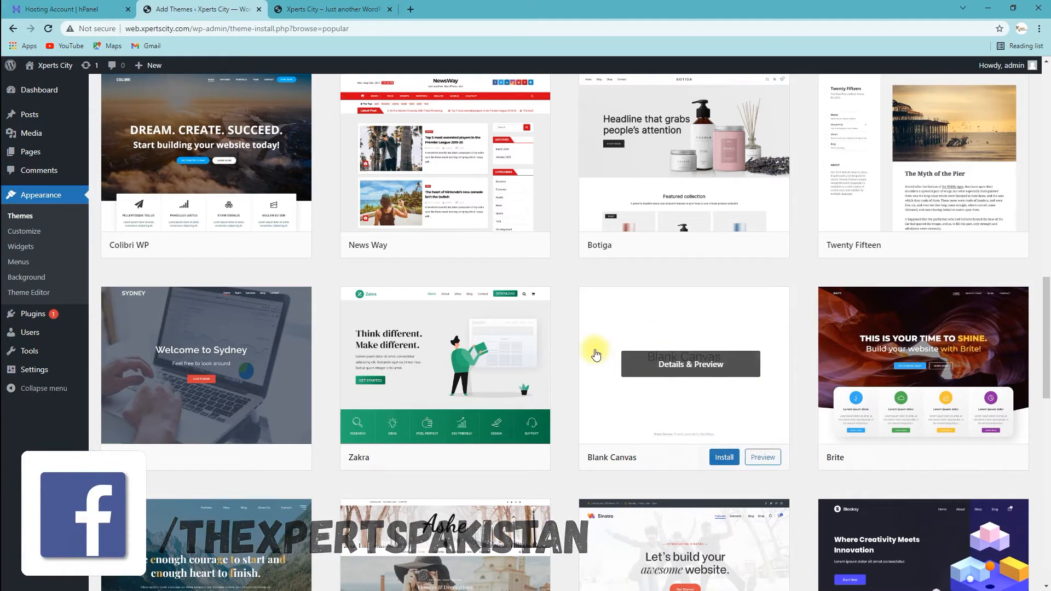
{"action": "scroll", "coordinate": [561, 340], "scroll_direction": "down", "scroll_amount": 4}
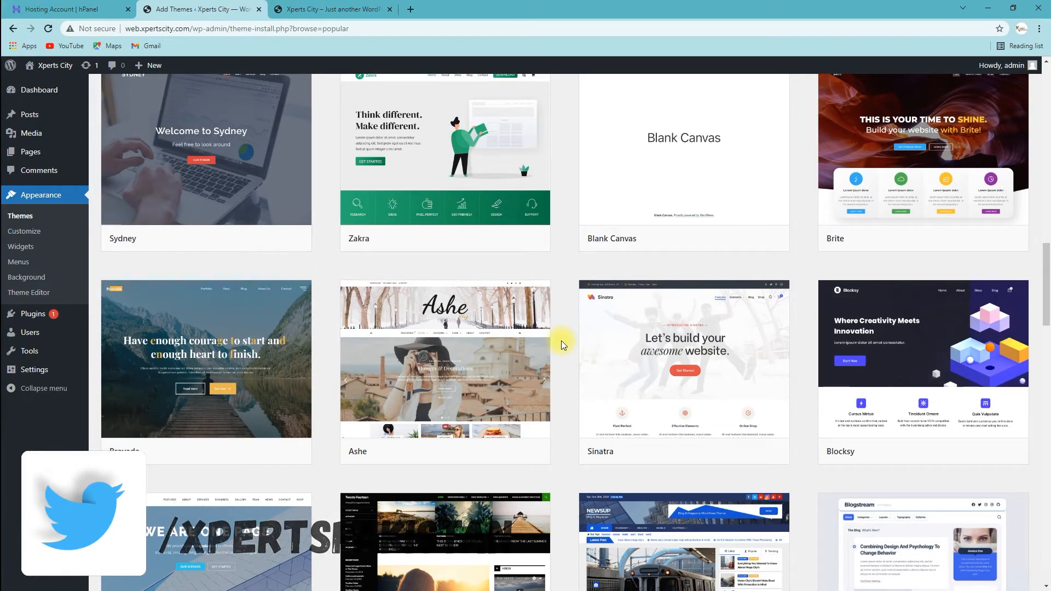
{"action": "scroll", "coordinate": [562, 344], "scroll_direction": "down", "scroll_amount": 4}
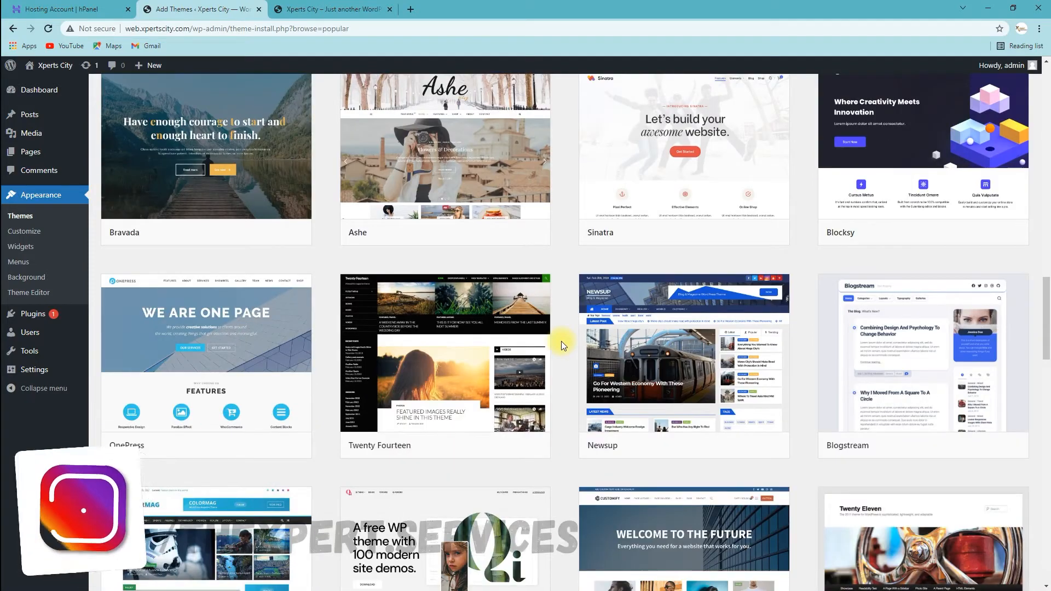
{"action": "scroll", "coordinate": [562, 345], "scroll_direction": "down", "scroll_amount": 4}
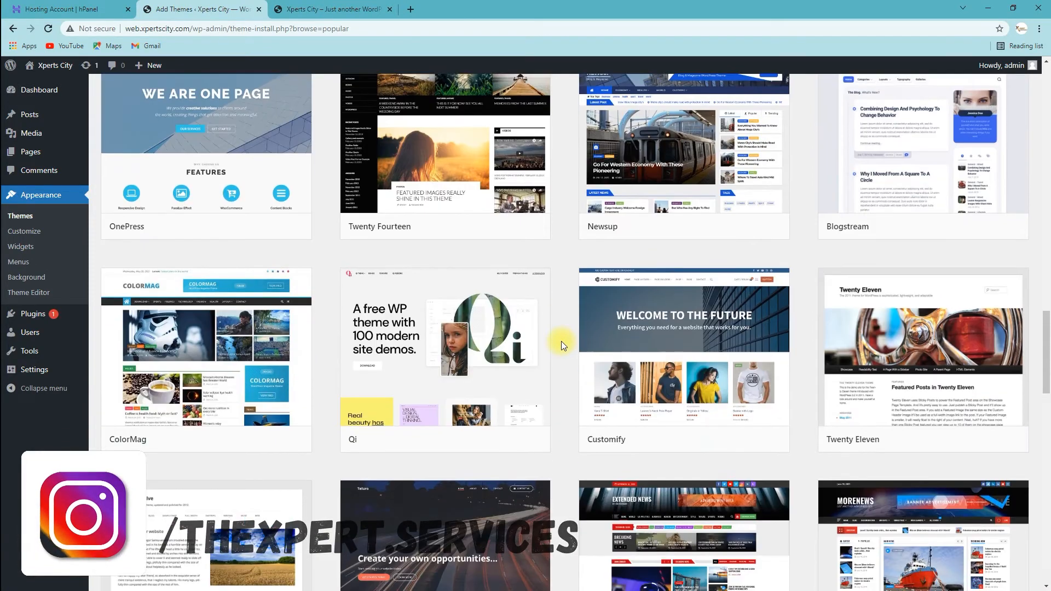
{"action": "scroll", "coordinate": [561, 346], "scroll_direction": "down", "scroll_amount": 3}
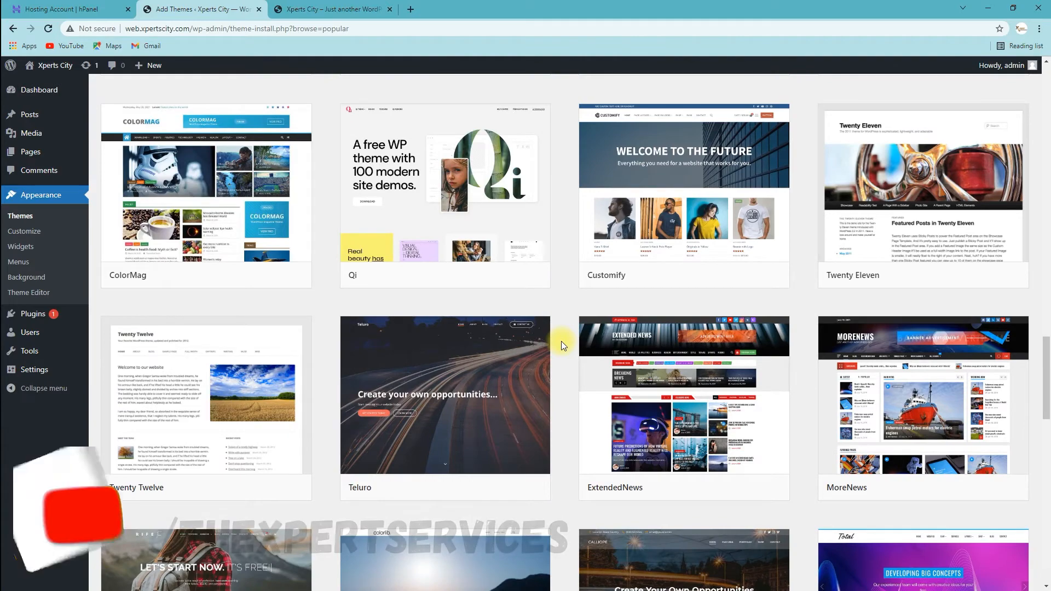
{"action": "scroll", "coordinate": [561, 343], "scroll_direction": "down", "scroll_amount": 5}
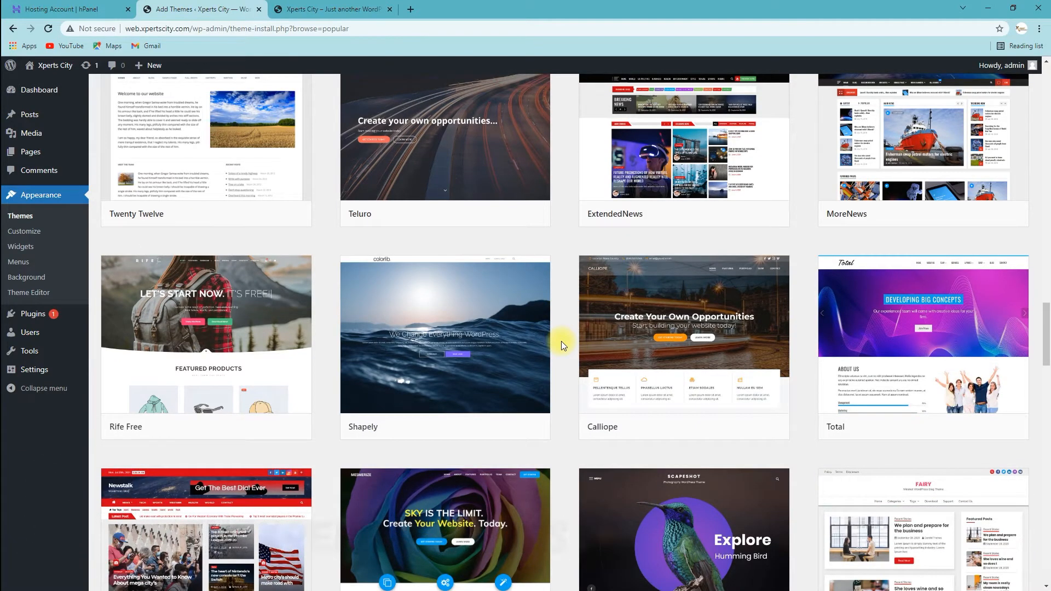
{"action": "scroll", "coordinate": [561, 345], "scroll_direction": "down", "scroll_amount": 5}
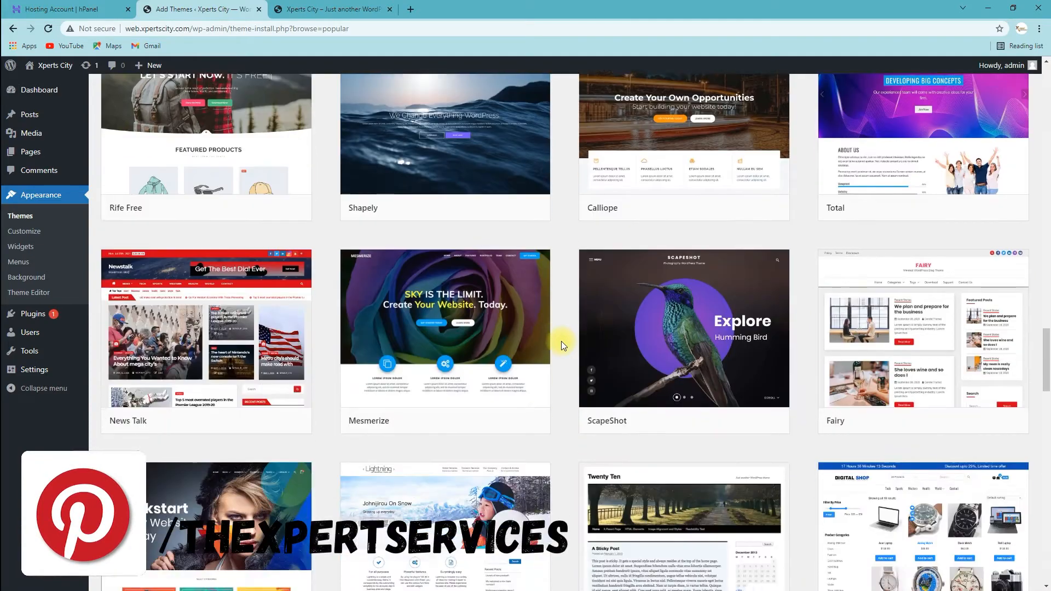
{"action": "scroll", "coordinate": [561, 344], "scroll_direction": "down", "scroll_amount": 3}
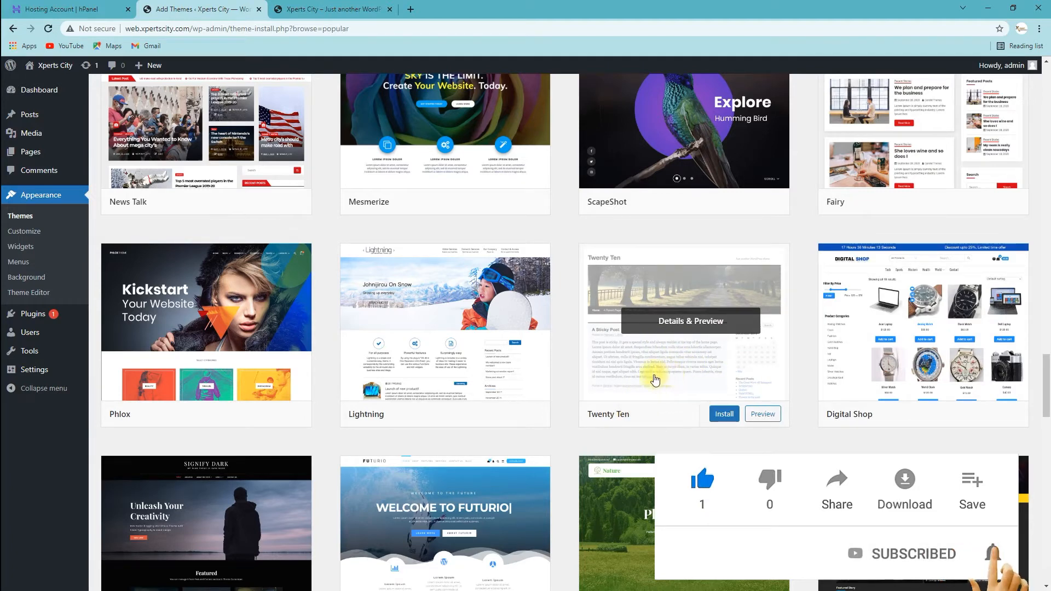
{"action": "scroll", "coordinate": [560, 344], "scroll_direction": "down", "scroll_amount": 5}
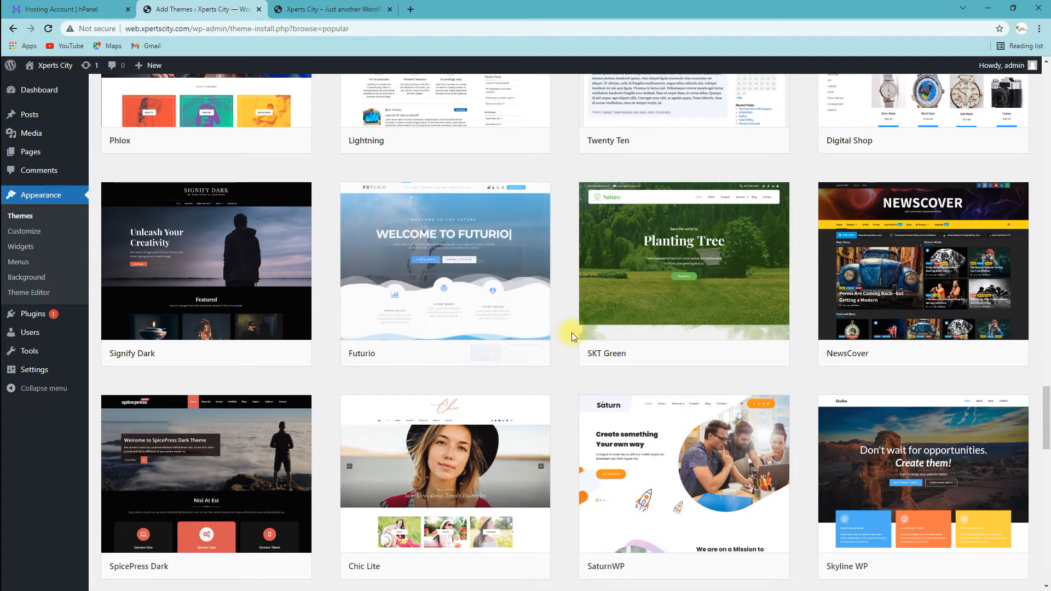
{"action": "scroll", "coordinate": [580, 353], "scroll_direction": "down", "scroll_amount": 3}
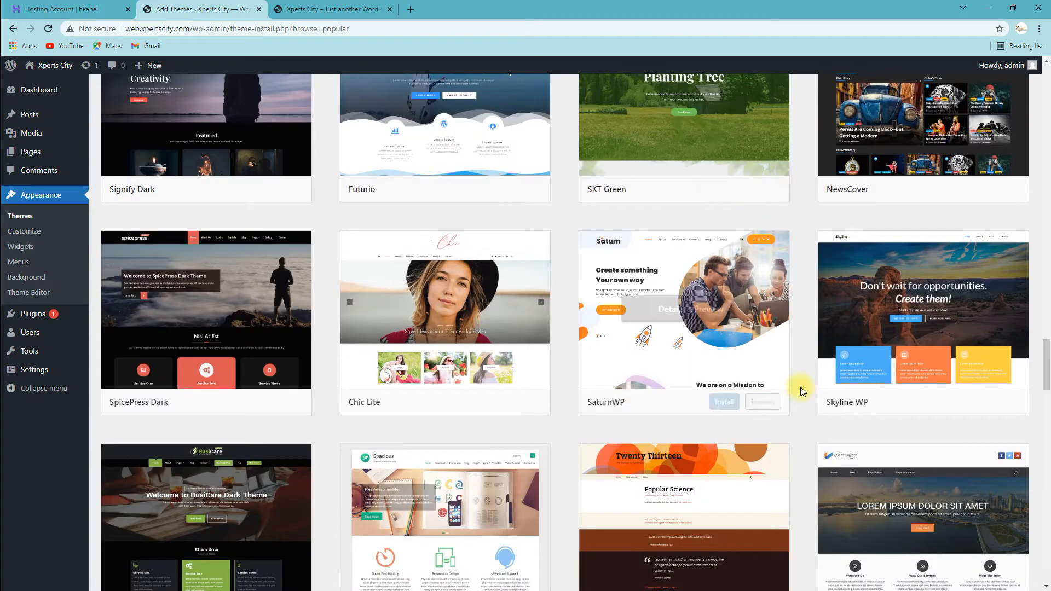
{"action": "scroll", "coordinate": [548, 416], "scroll_direction": "down", "scroll_amount": 5}
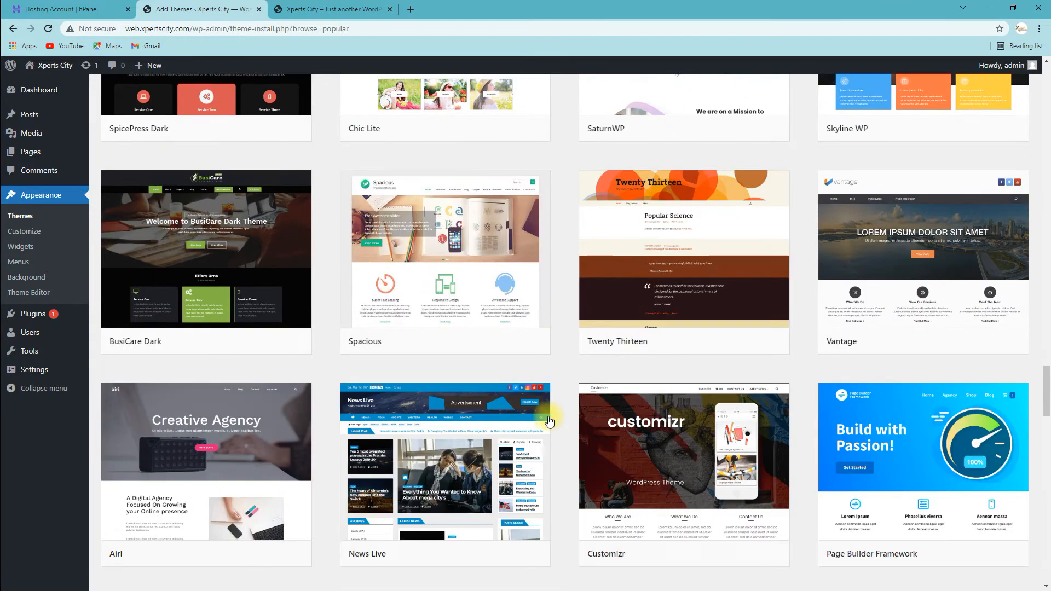
Step: Install the Astra theme from the start of the Popular themes list and activate it on the site
{"action": "scroll", "coordinate": [559, 395], "scroll_direction": "up", "scroll_amount": 5}
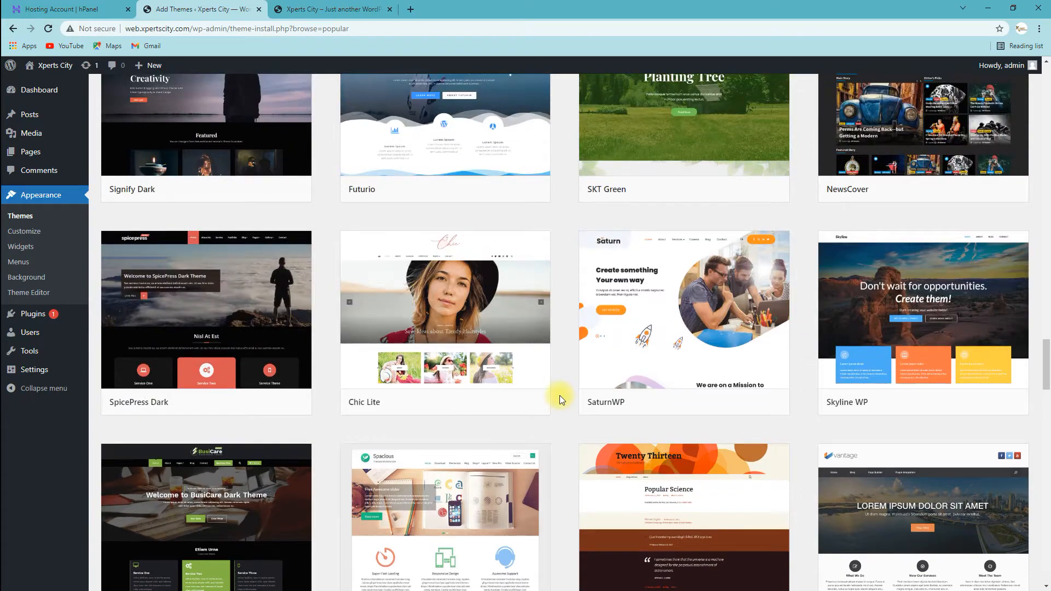
{"action": "scroll", "coordinate": [560, 395], "scroll_direction": "up", "scroll_amount": 5}
{"action": "scroll", "coordinate": [566, 380], "scroll_direction": "up", "scroll_amount": 15}
{"action": "scroll", "coordinate": [566, 380], "scroll_direction": "up", "scroll_amount": 10}
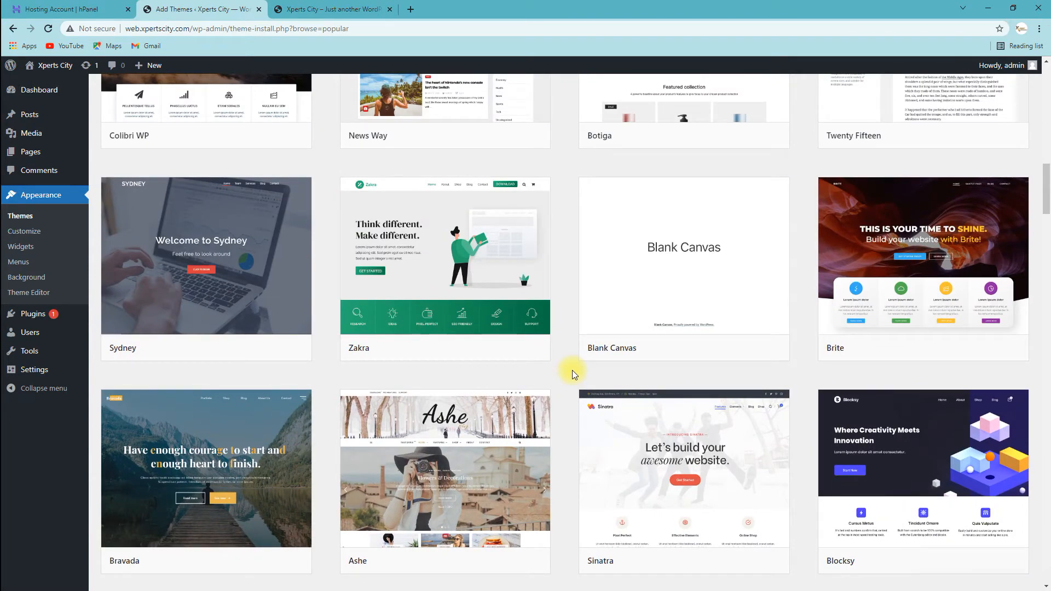
{"action": "scroll", "coordinate": [573, 371], "scroll_direction": "up", "scroll_amount": 1}
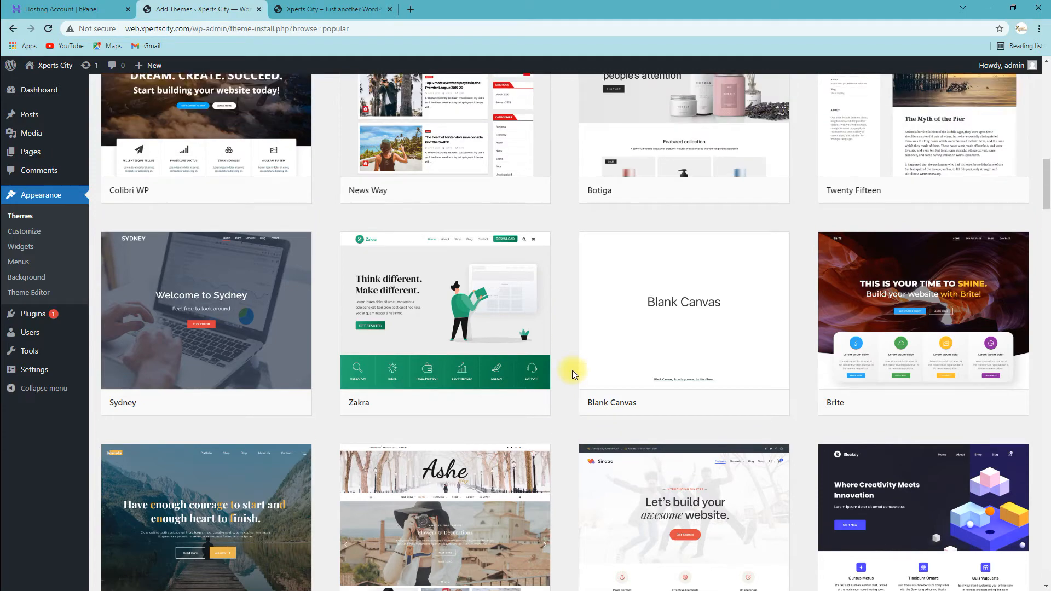
{"action": "scroll", "coordinate": [572, 372], "scroll_direction": "up", "scroll_amount": 3}
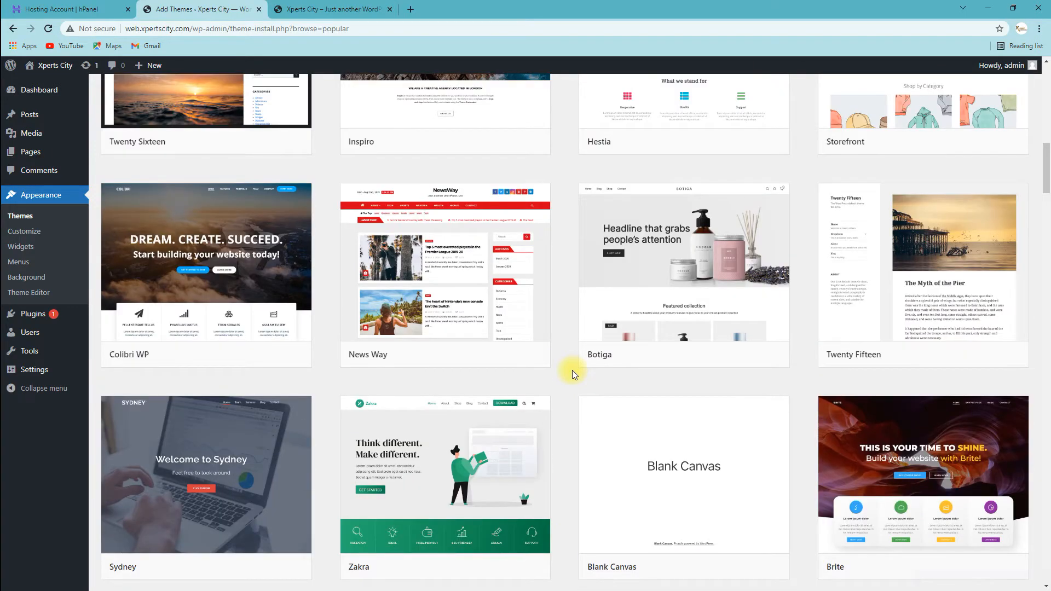
{"action": "scroll", "coordinate": [572, 371], "scroll_direction": "up", "scroll_amount": 2}
{"action": "scroll", "coordinate": [573, 370], "scroll_direction": "up", "scroll_amount": 1}
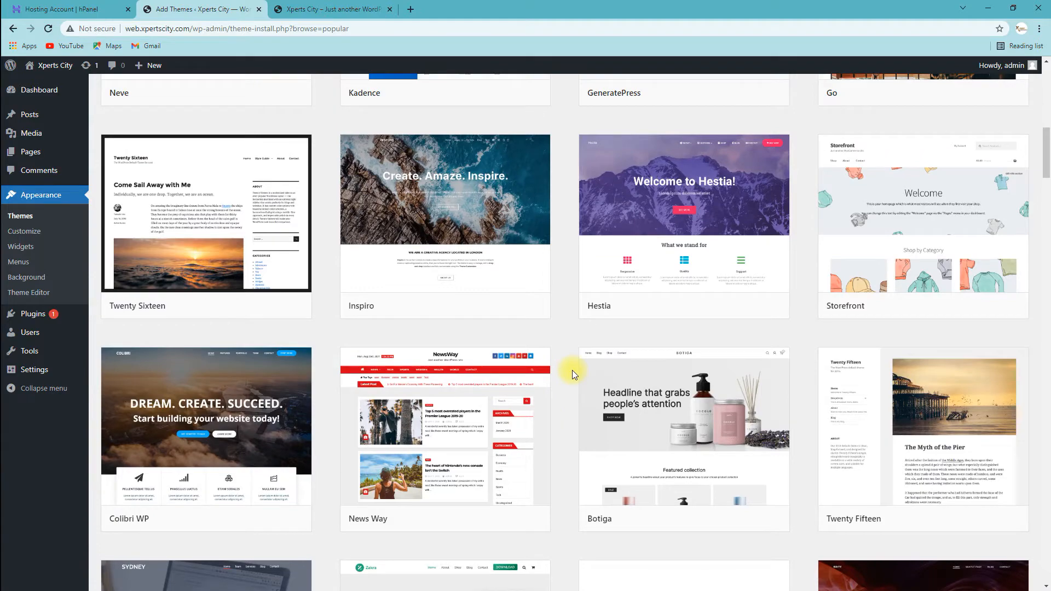
{"action": "scroll", "coordinate": [572, 370], "scroll_direction": "up", "scroll_amount": 4}
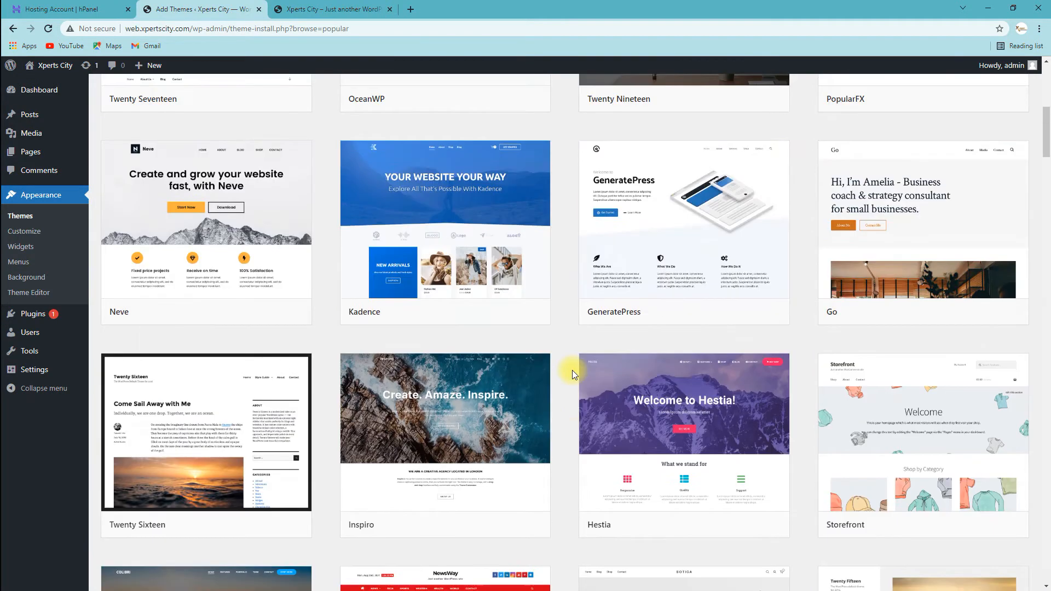
{"action": "scroll", "coordinate": [572, 370], "scroll_direction": "up", "scroll_amount": 5}
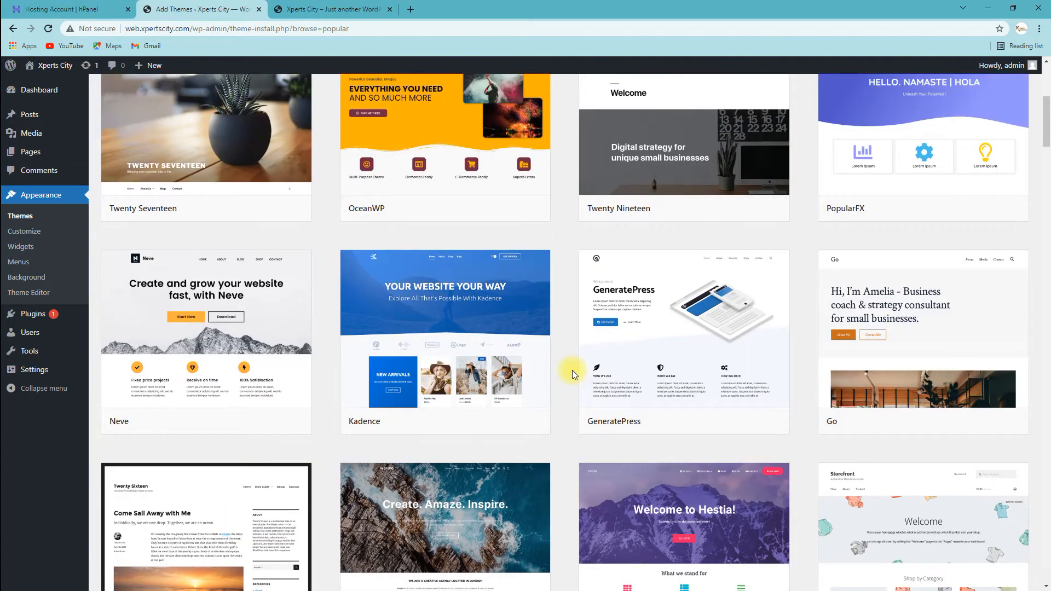
{"action": "scroll", "coordinate": [572, 370], "scroll_direction": "up", "scroll_amount": 1}
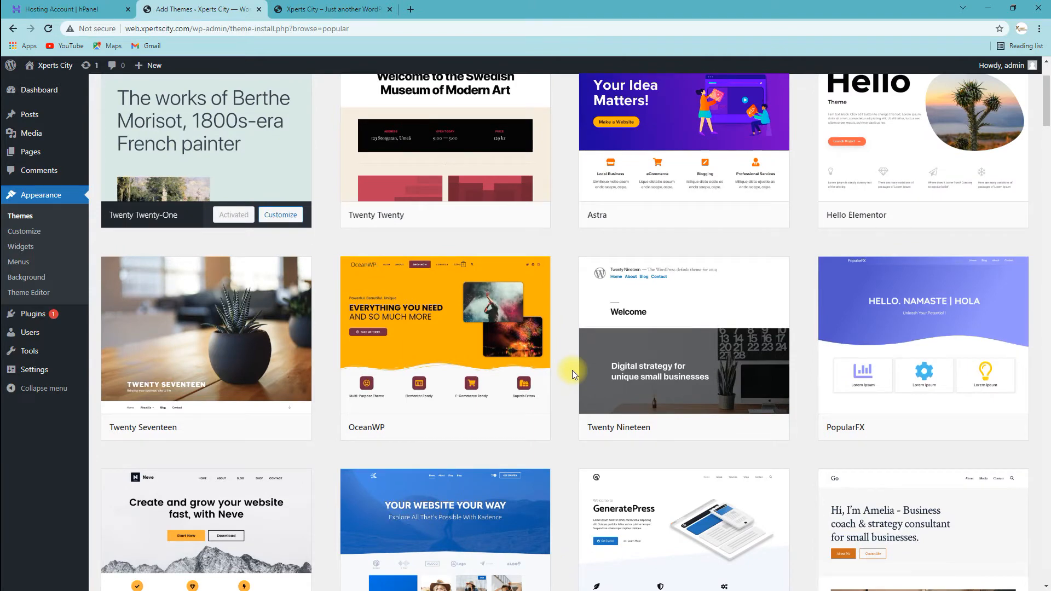
{"action": "scroll", "coordinate": [572, 370], "scroll_direction": "up", "scroll_amount": 2}
{"action": "mouse_move", "coordinate": [660, 292]}
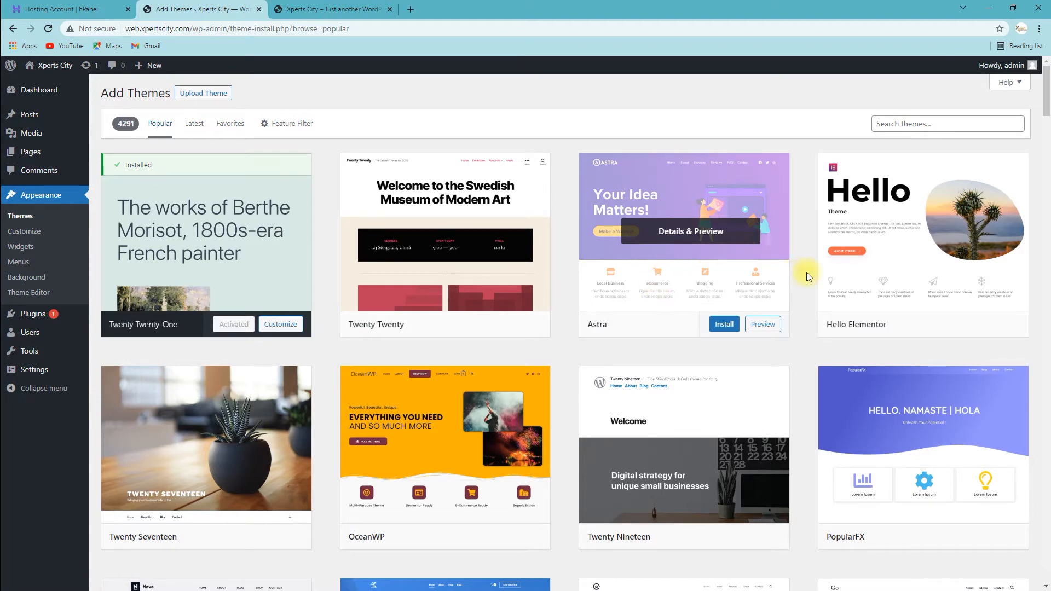
{"action": "left_click", "coordinate": [725, 327]}
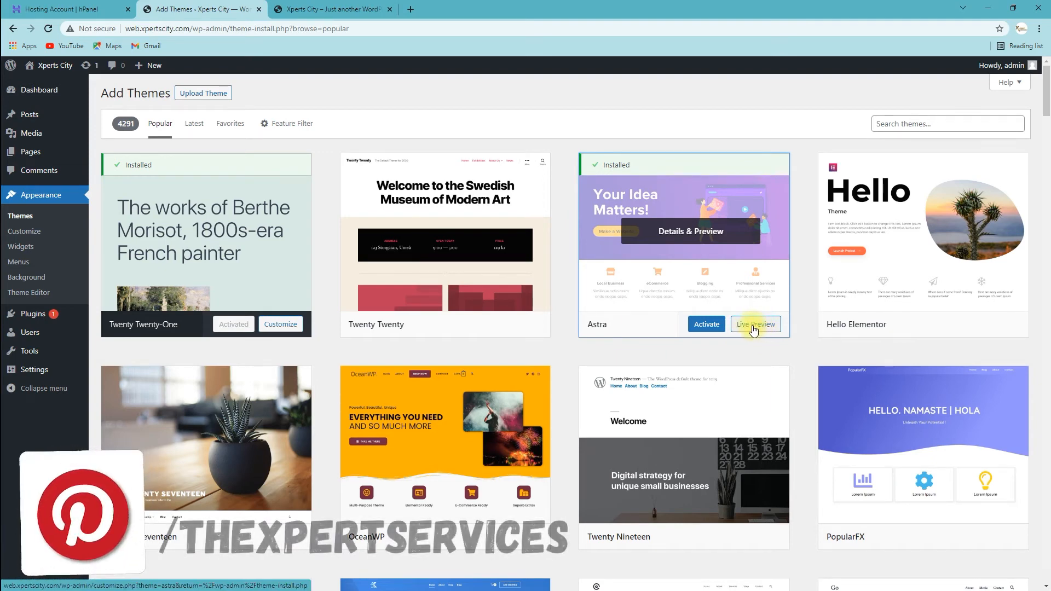
{"action": "left_click", "coordinate": [707, 329]}
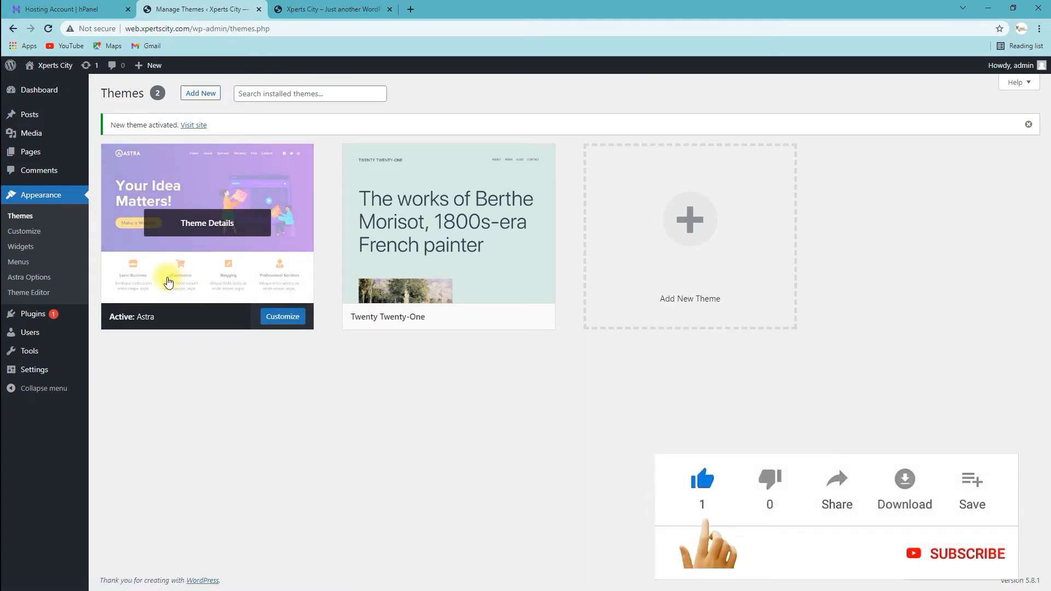
Step: Delete the Twenty Twenty-One theme from the installed themes and read the description of the Astra theme
{"action": "mouse_move", "coordinate": [484, 232]}
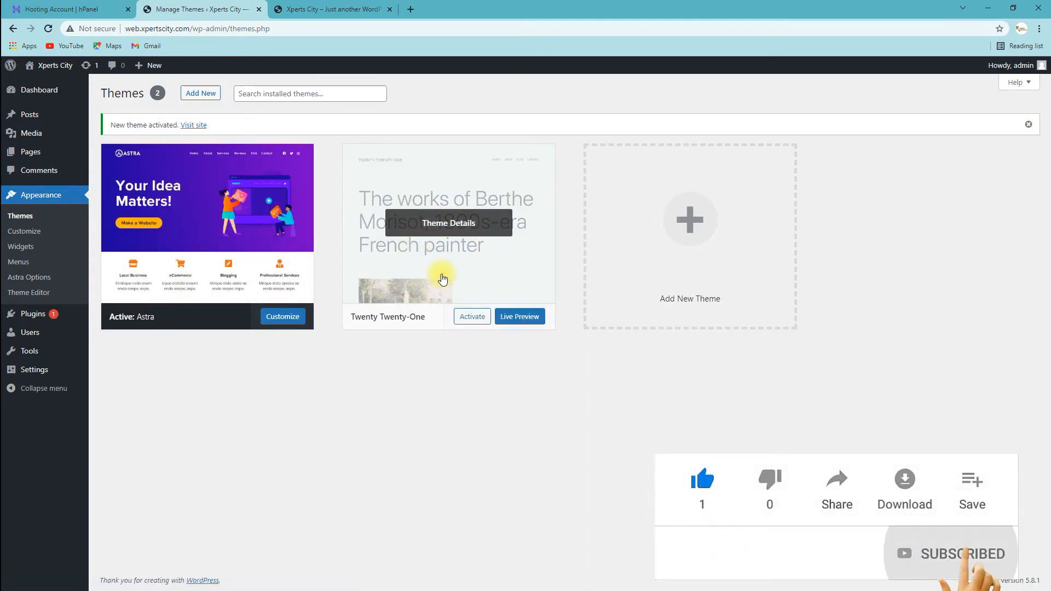
{"action": "left_click", "coordinate": [488, 179]}
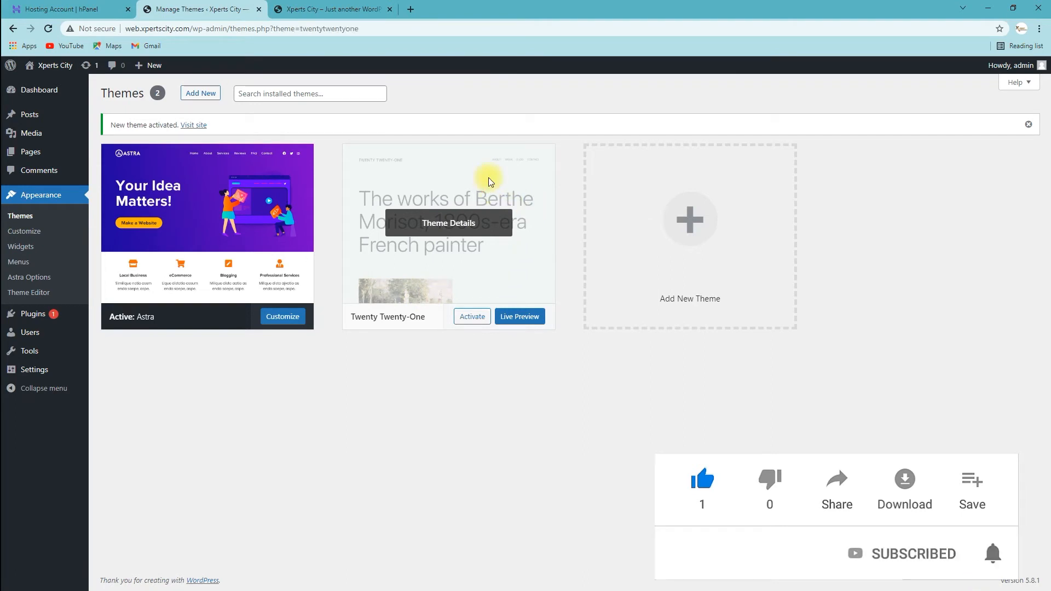
{"action": "left_click", "coordinate": [944, 562]}
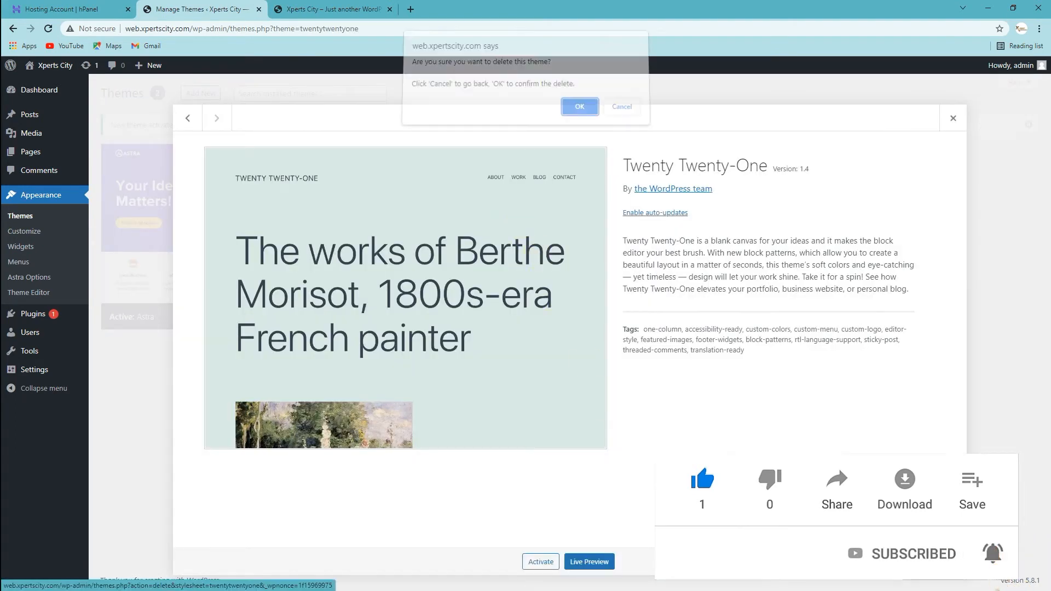
{"action": "left_click", "coordinate": [579, 113]}
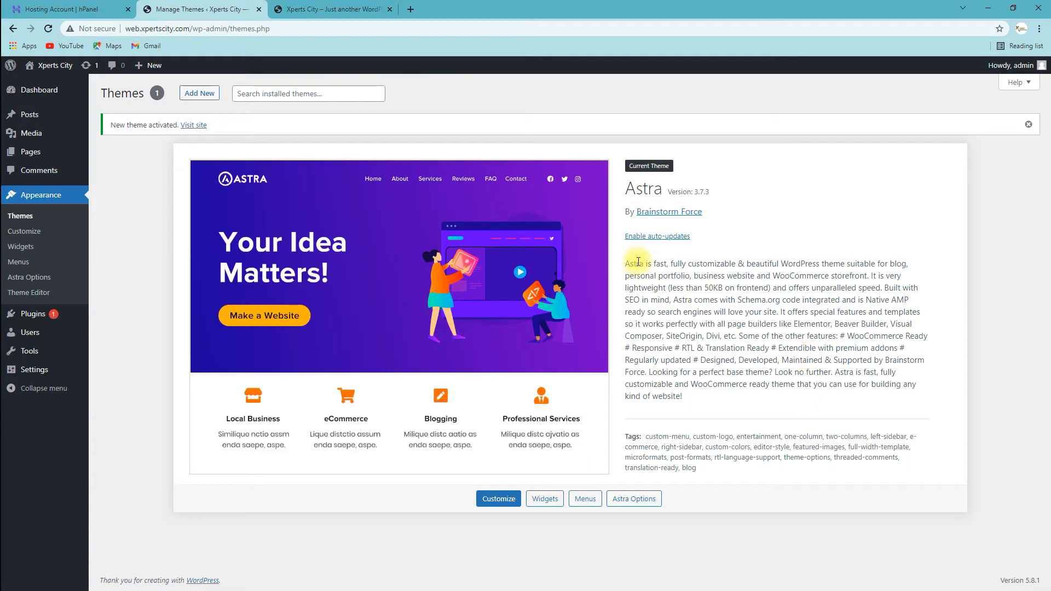
{"action": "left_click_drag", "start_coordinate": [627, 262], "coordinate": [891, 400]}
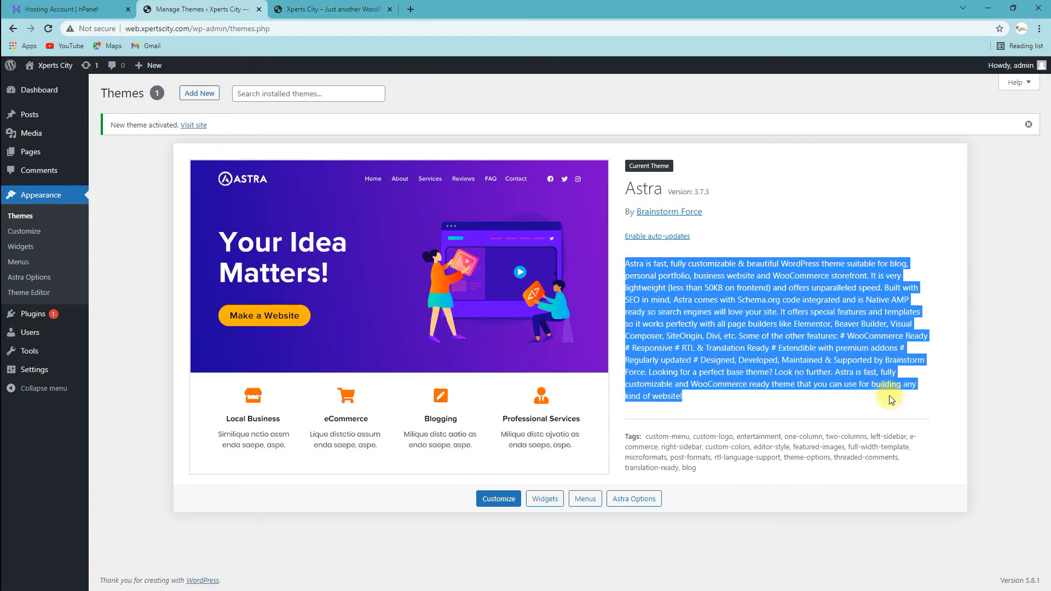
{"action": "left_click", "coordinate": [758, 404]}
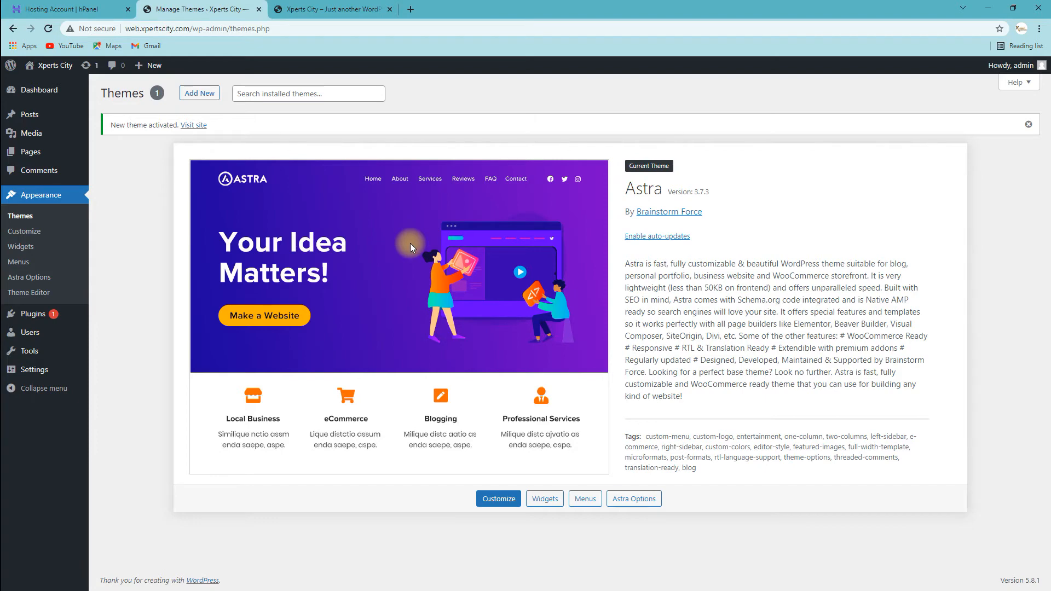
Step: Reload the live Xperts City home page and check how its posts look with the Astra theme
{"action": "left_click", "coordinate": [342, 11]}
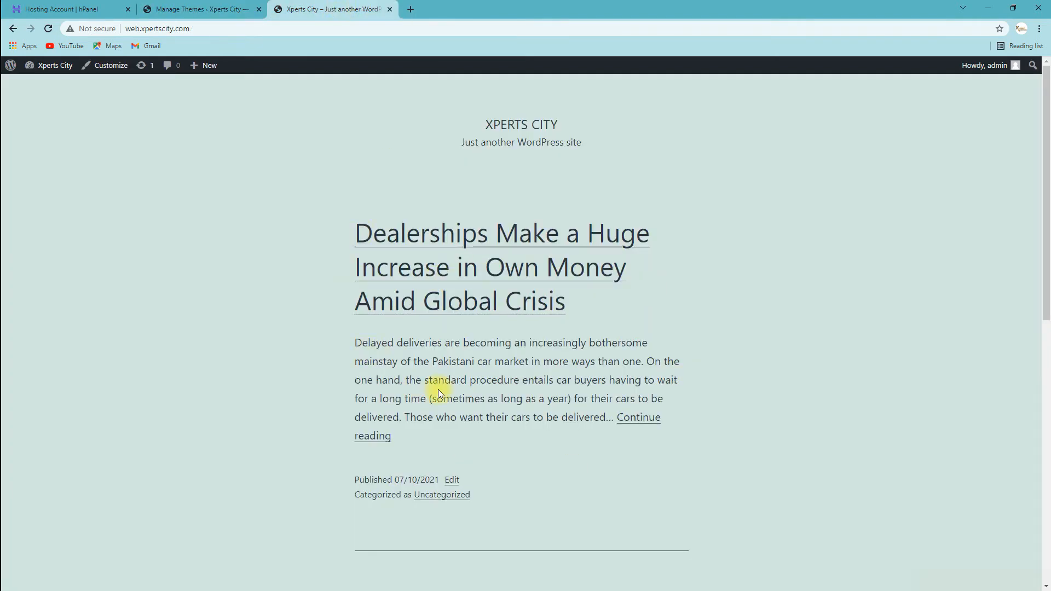
{"action": "left_click", "coordinate": [48, 28]}
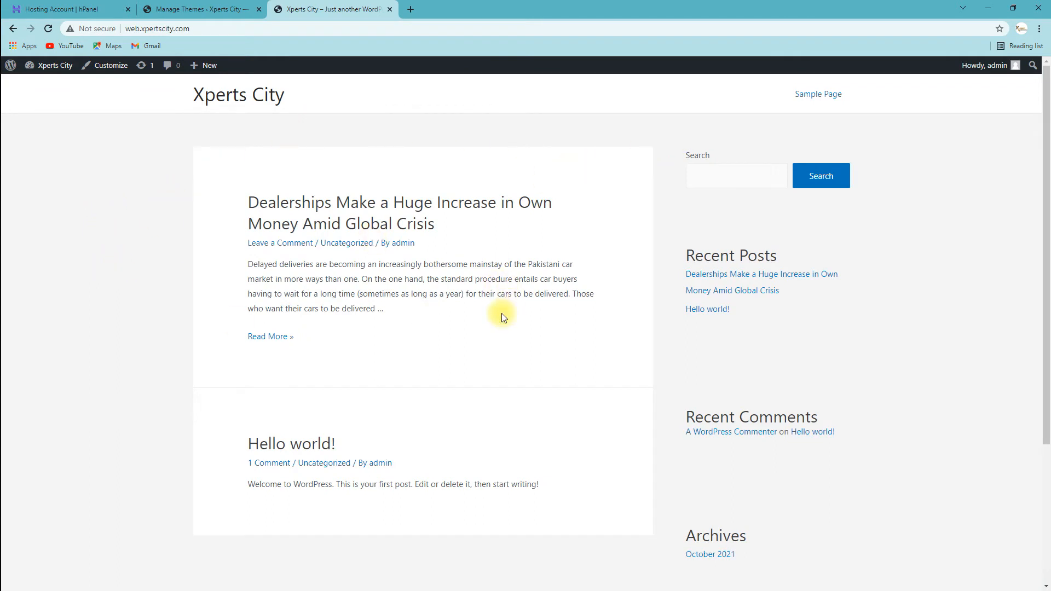
{"action": "scroll", "coordinate": [206, 399], "scroll_direction": "down", "scroll_amount": 4}
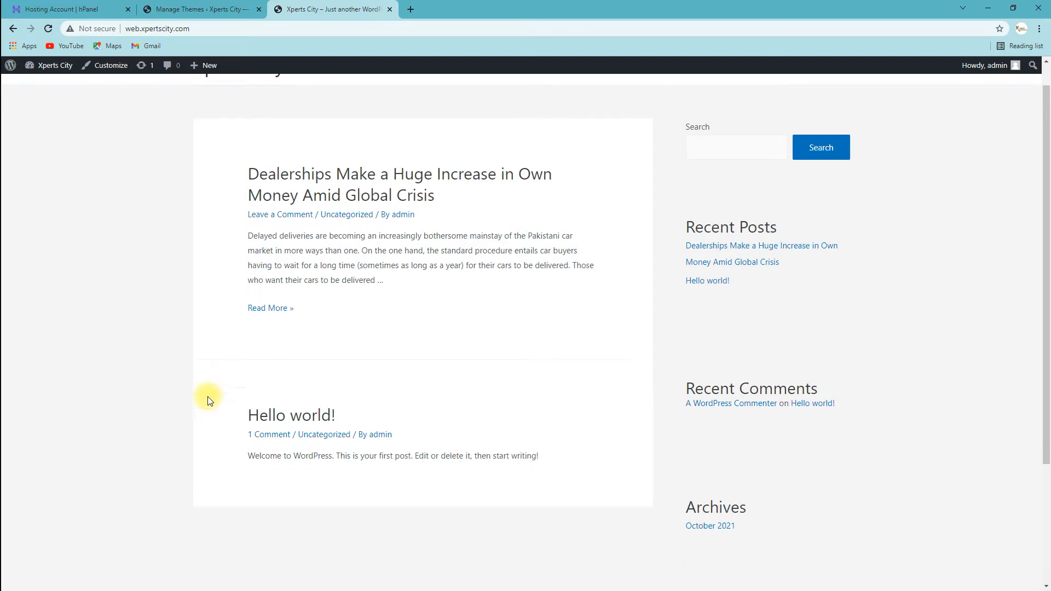
{"action": "scroll", "coordinate": [767, 485], "scroll_direction": "up", "scroll_amount": 4}
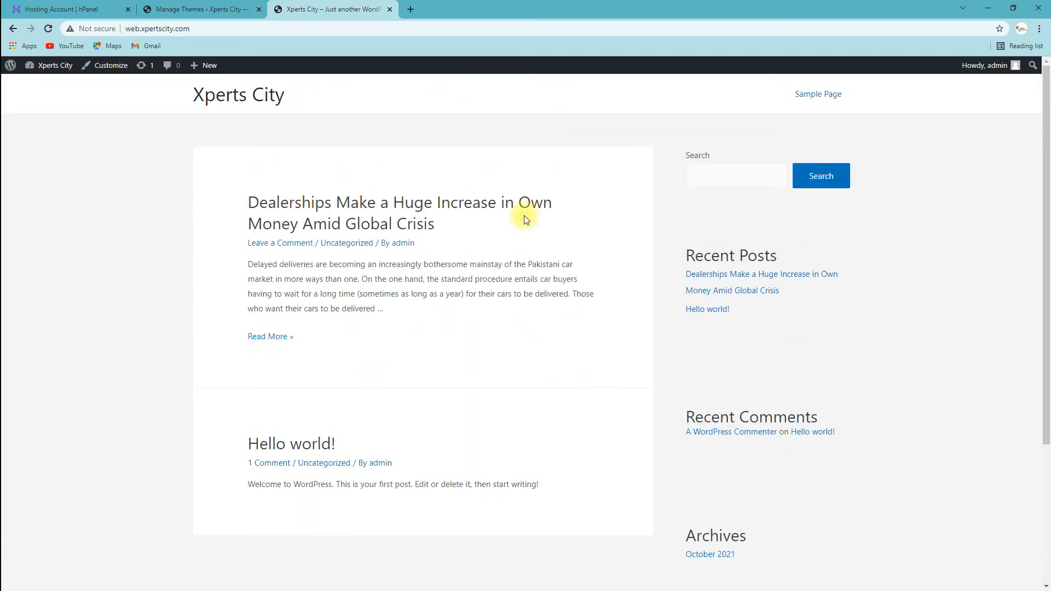
Step: Open the Sample Page on the live site and examine its content, sidebar and footer
{"action": "left_click", "coordinate": [815, 96]}
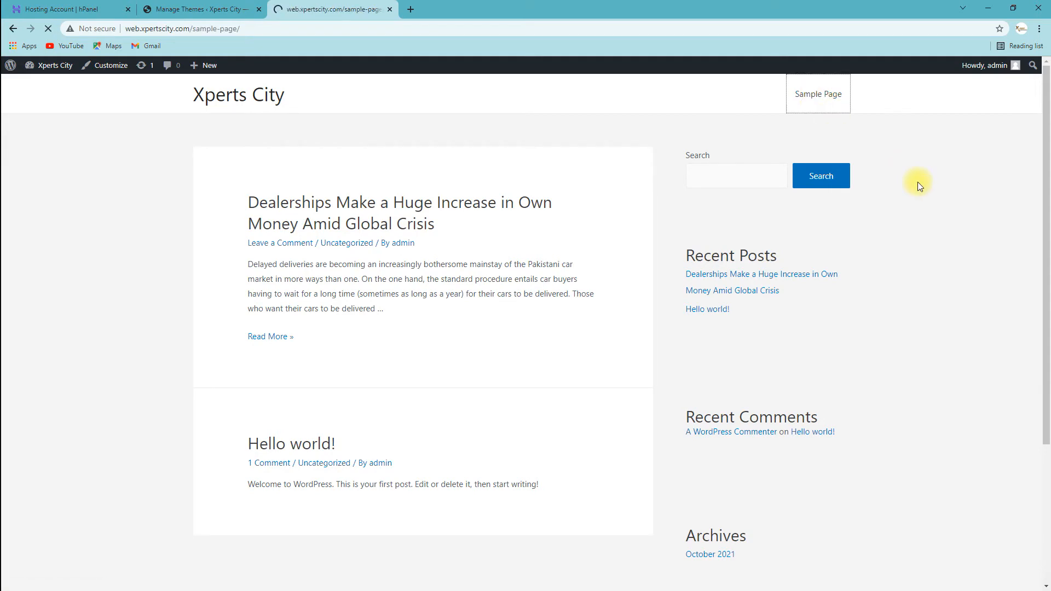
{"action": "scroll", "coordinate": [465, 306], "scroll_direction": "down", "scroll_amount": 2}
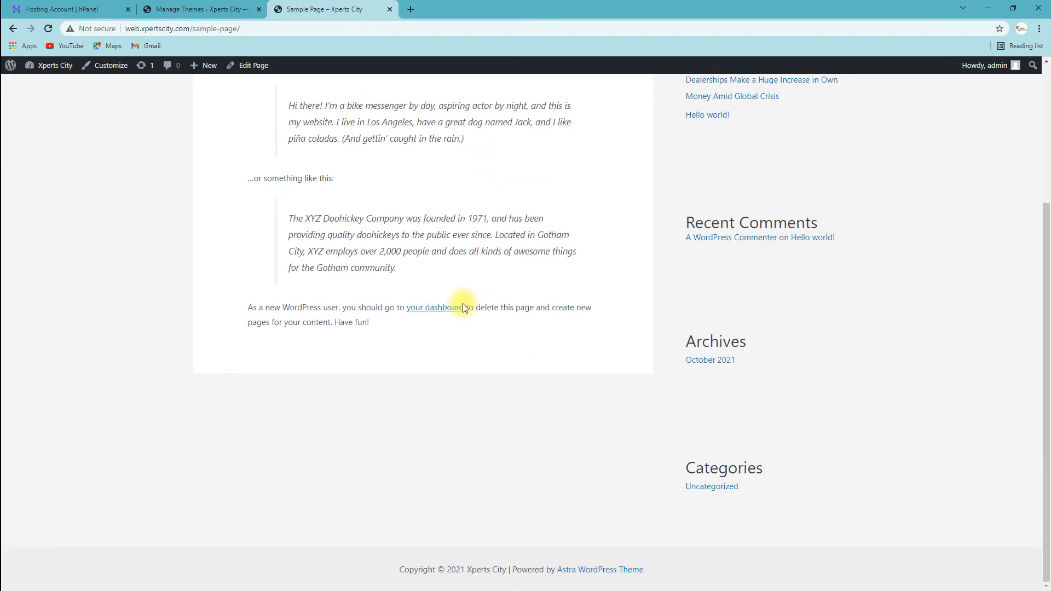
{"action": "scroll", "coordinate": [734, 491], "scroll_direction": "up", "scroll_amount": 2}
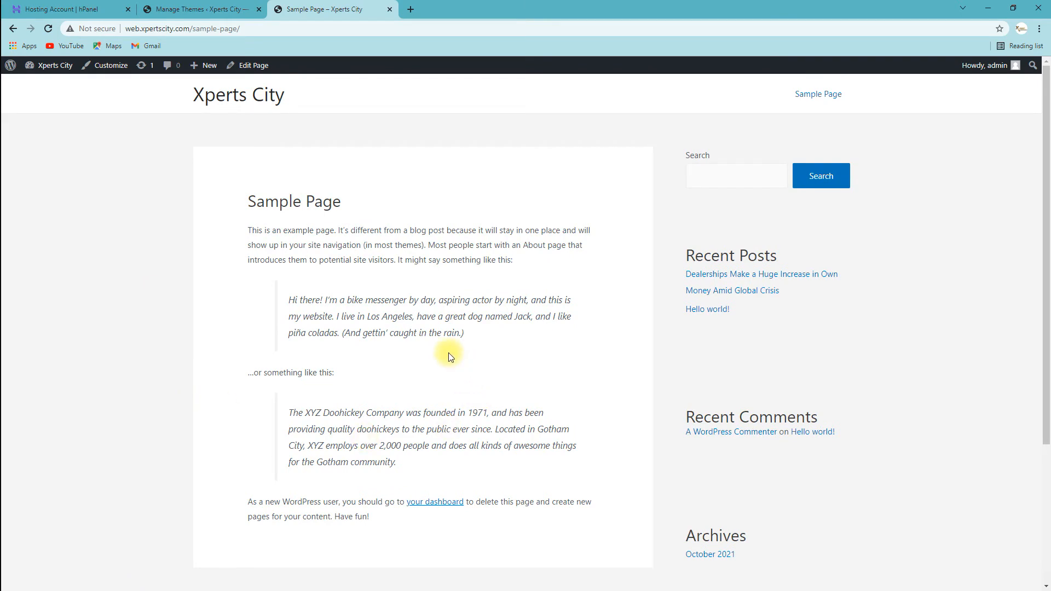
{"action": "scroll", "coordinate": [481, 329], "scroll_direction": "down", "scroll_amount": 4}
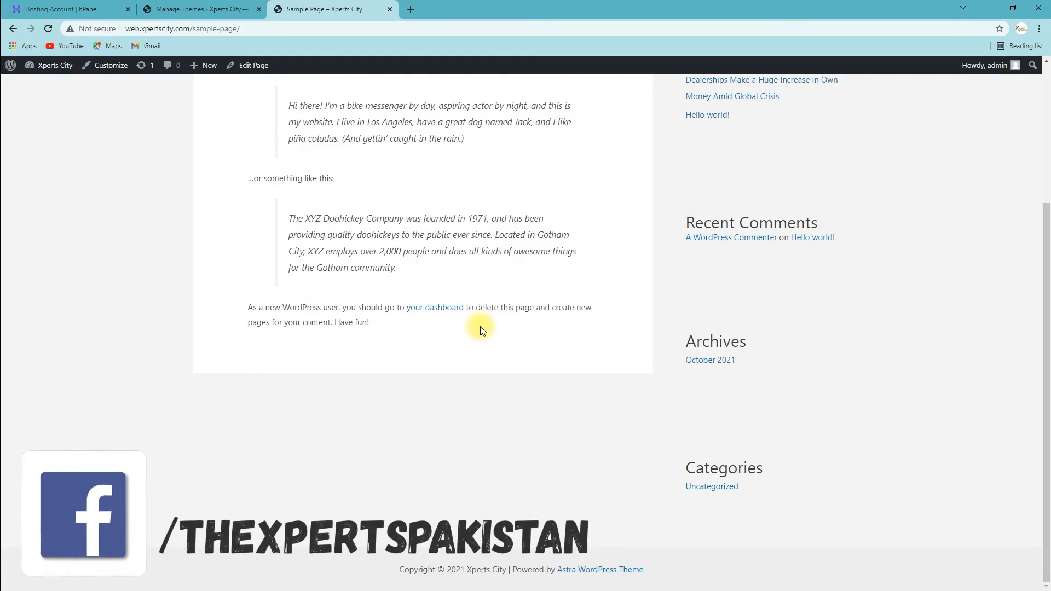
{"action": "scroll", "coordinate": [481, 330], "scroll_direction": "up", "scroll_amount": 4}
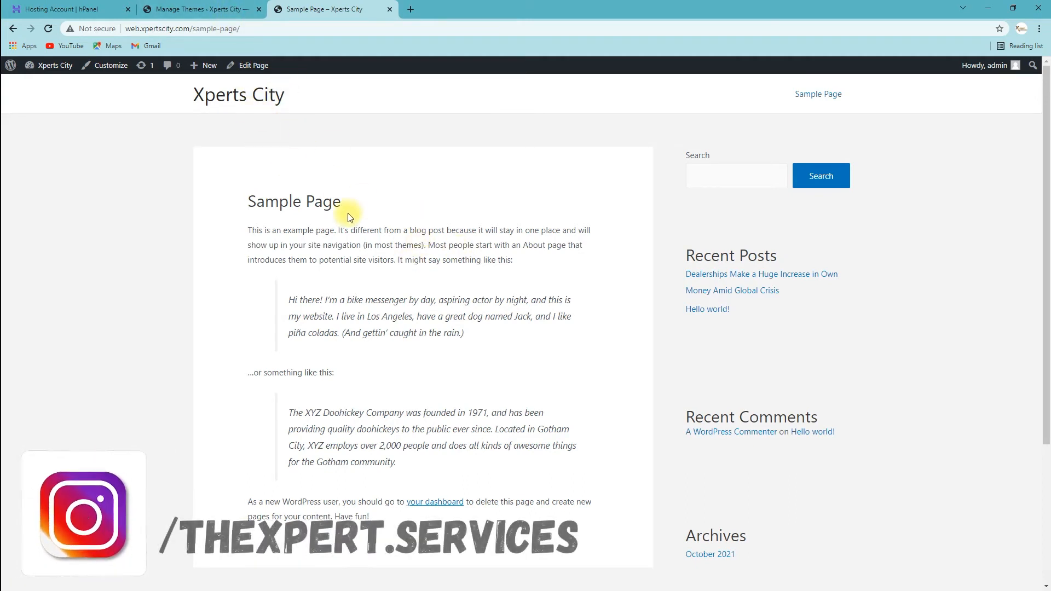
Step: Return to the live site's home page and examine its posts, sidebar widgets and footer
{"action": "left_click", "coordinate": [12, 29]}
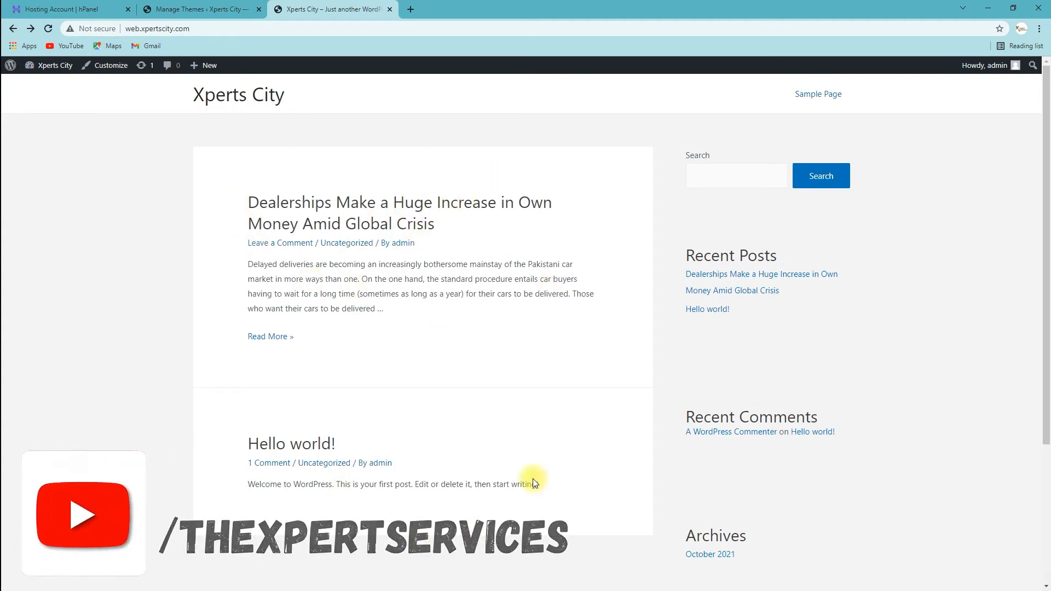
{"action": "scroll", "coordinate": [796, 410], "scroll_direction": "down", "scroll_amount": 3}
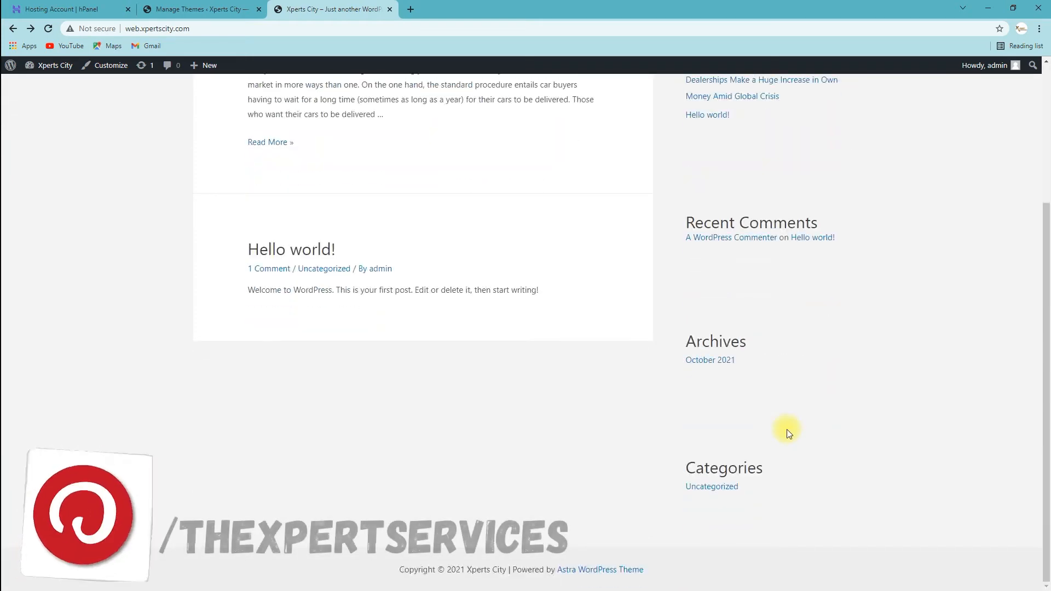
{"action": "scroll", "coordinate": [786, 432], "scroll_direction": "up", "scroll_amount": 3}
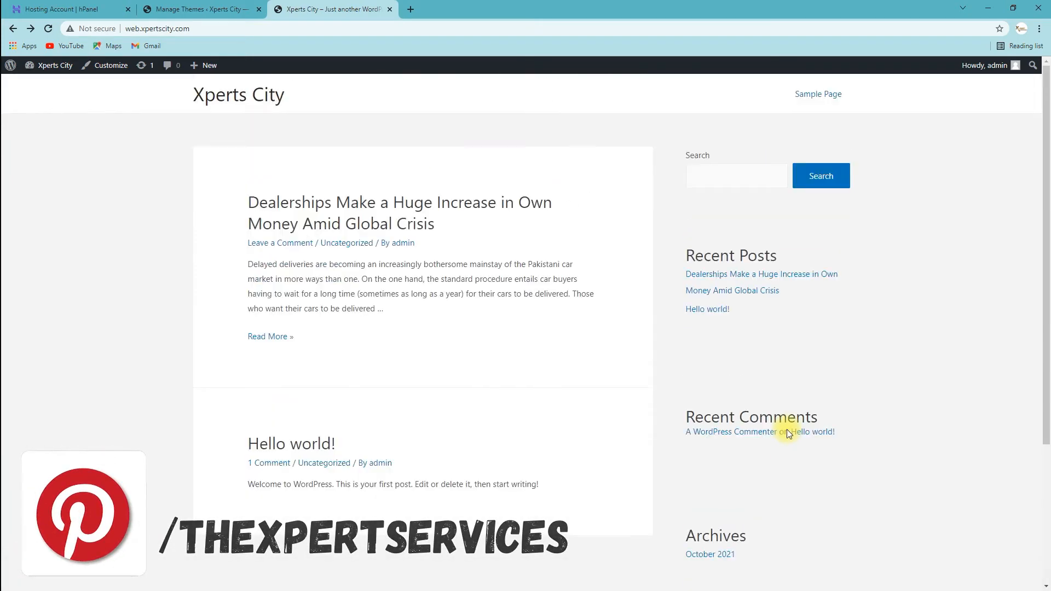
{"action": "left_click", "coordinate": [208, 8]}
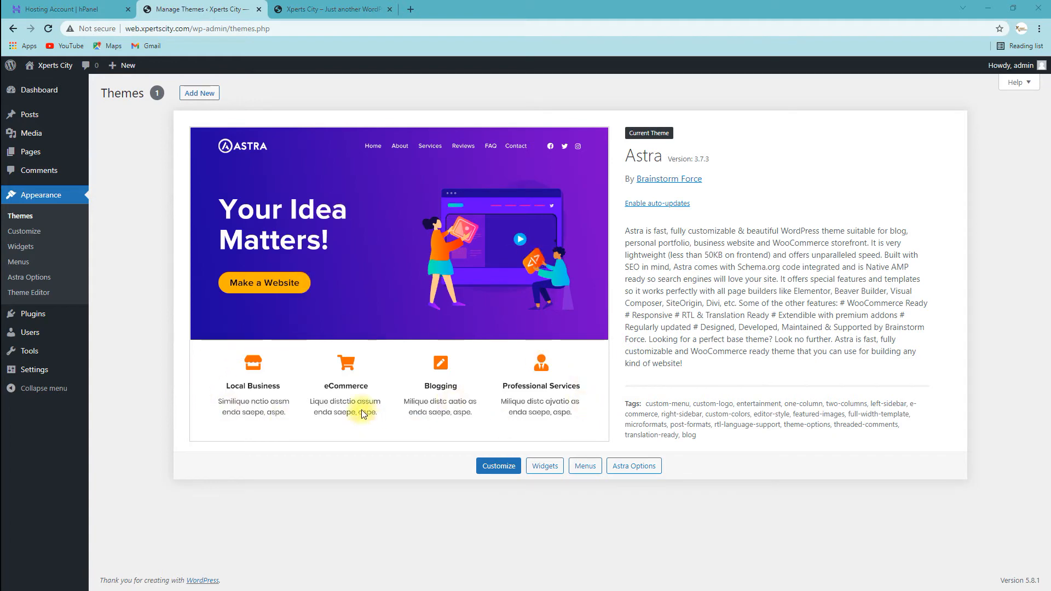
{"action": "left_click", "coordinate": [342, 5]}
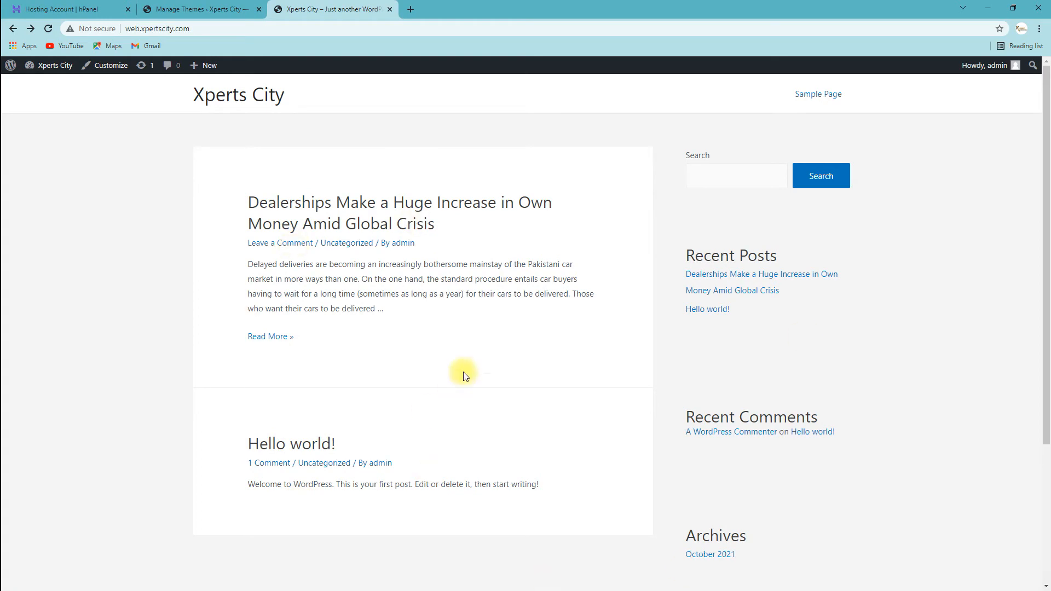
Step: Open the Astra Options of the current theme and load the Upload Logo customizer settings in a separate tab
{"action": "left_click", "coordinate": [175, 5]}
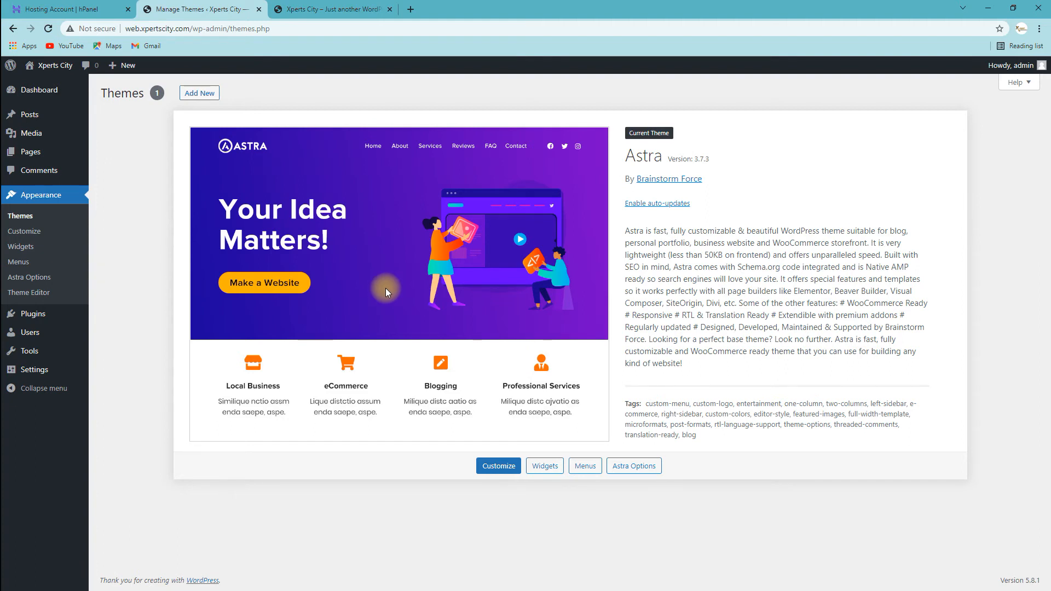
{"action": "left_click", "coordinate": [635, 471]}
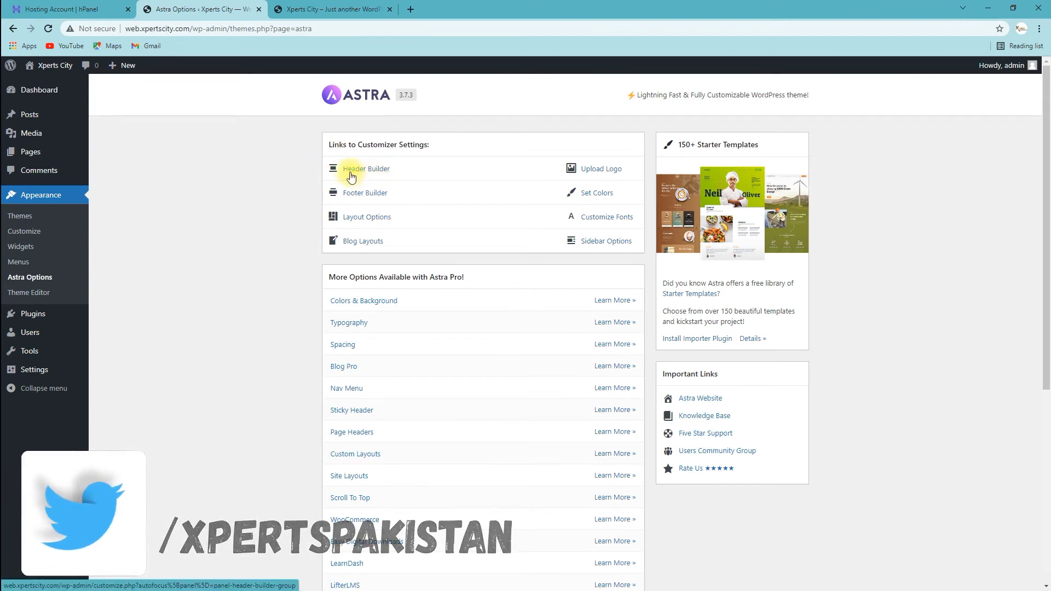
{"action": "left_click", "coordinate": [597, 172], "text": "ctrl"}
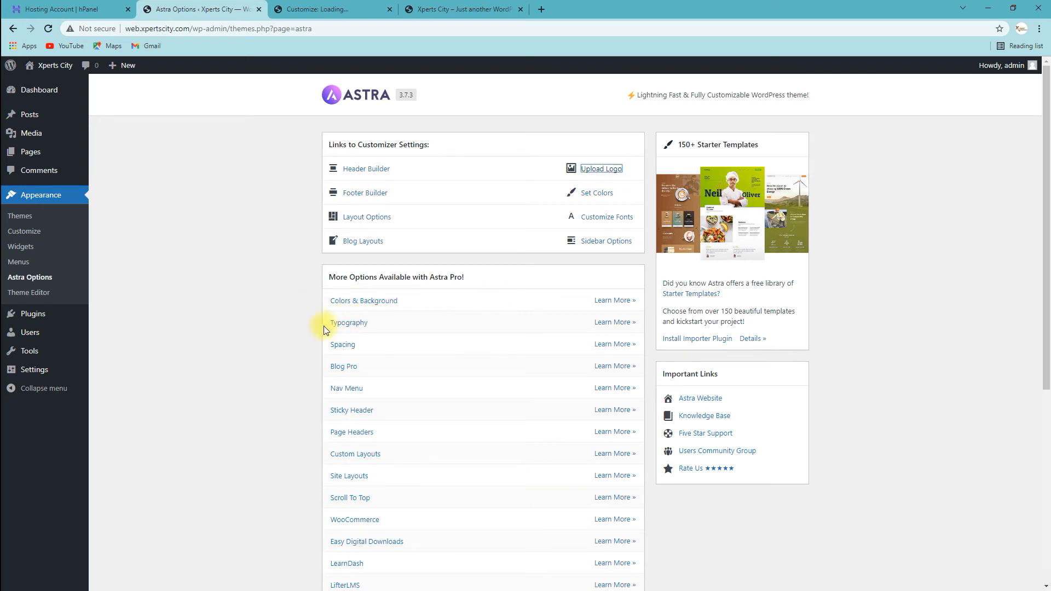
Step: Activate all the free plugins that extend Astra, from Import / Export Customizer Settings to Ultimate Addons for Gutenberg
{"action": "scroll", "coordinate": [367, 371], "scroll_direction": "down", "scroll_amount": 3}
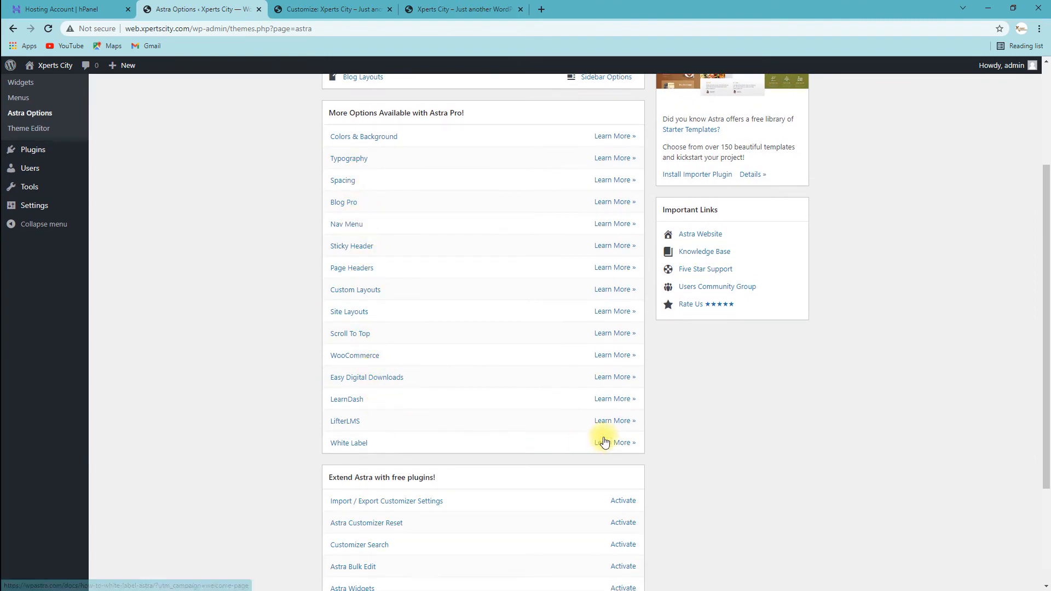
{"action": "scroll", "coordinate": [405, 219], "scroll_direction": "up", "scroll_amount": 2}
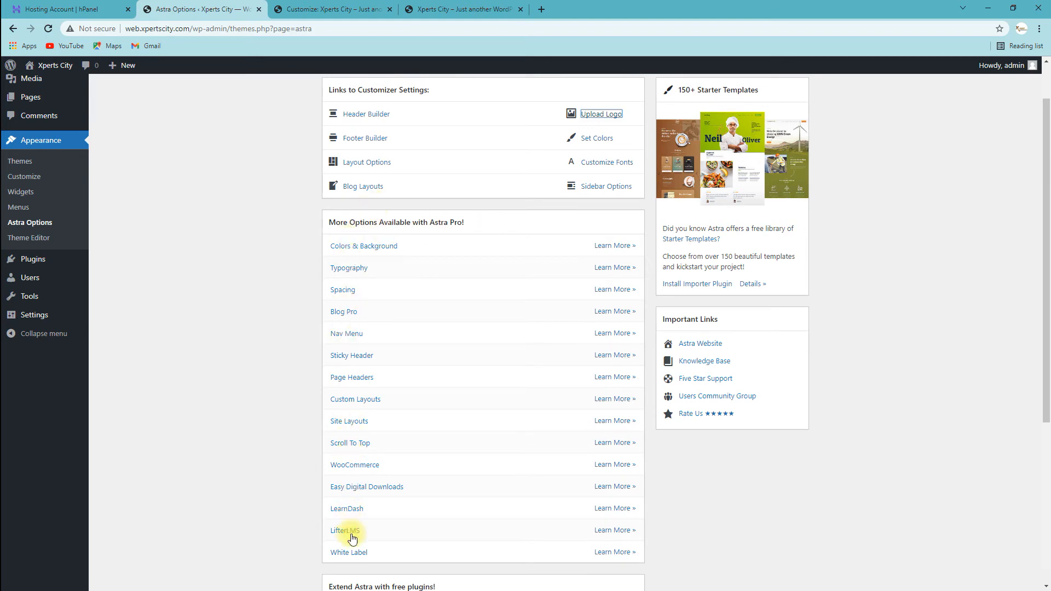
{"action": "scroll", "coordinate": [400, 366], "scroll_direction": "down", "scroll_amount": 5}
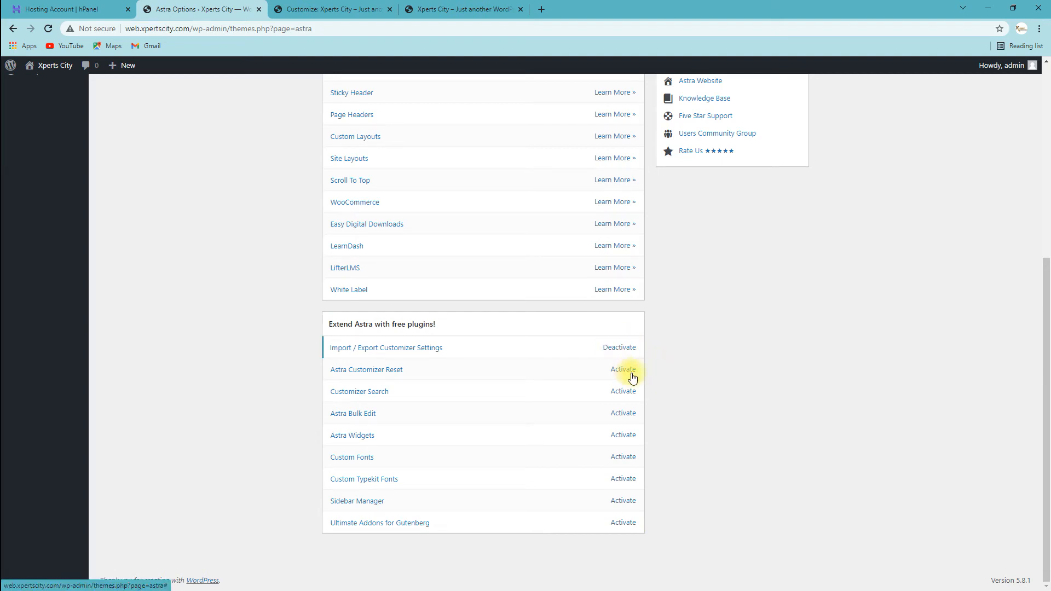
{"action": "left_click", "coordinate": [629, 372]}
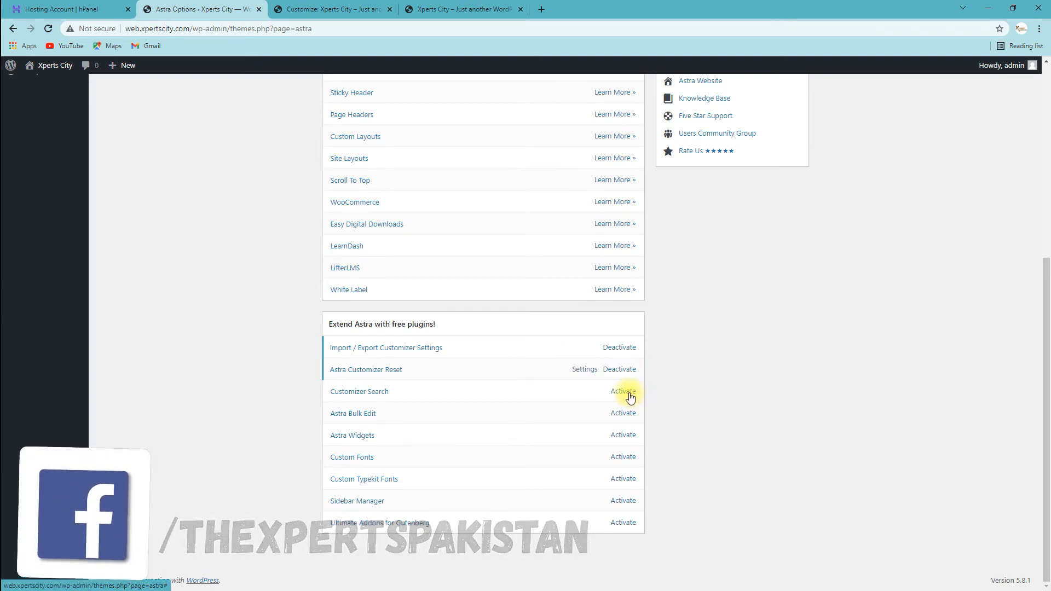
{"action": "left_click", "coordinate": [628, 395]}
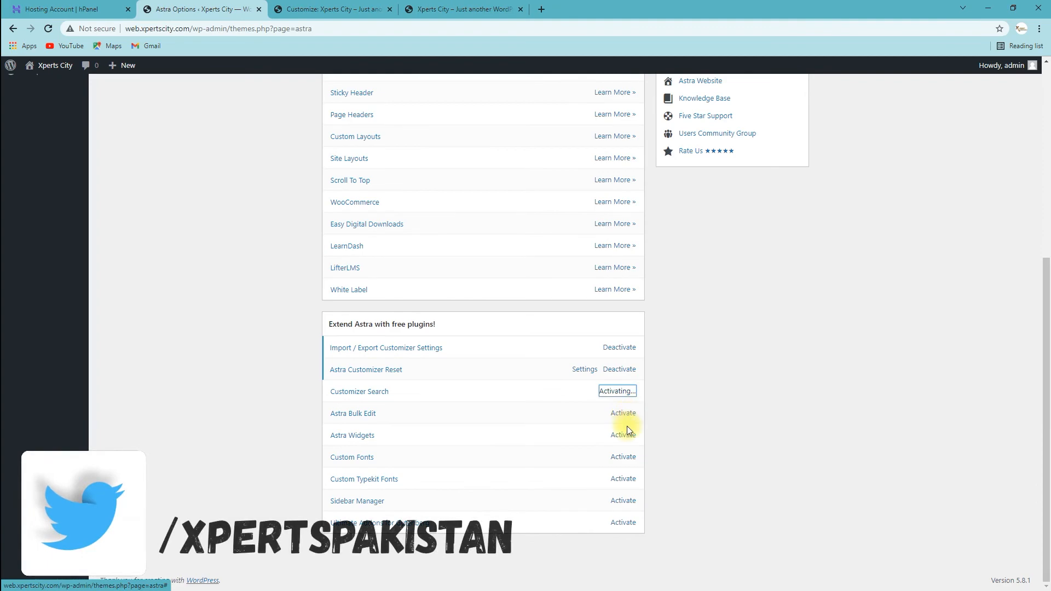
{"action": "left_click", "coordinate": [624, 414]}
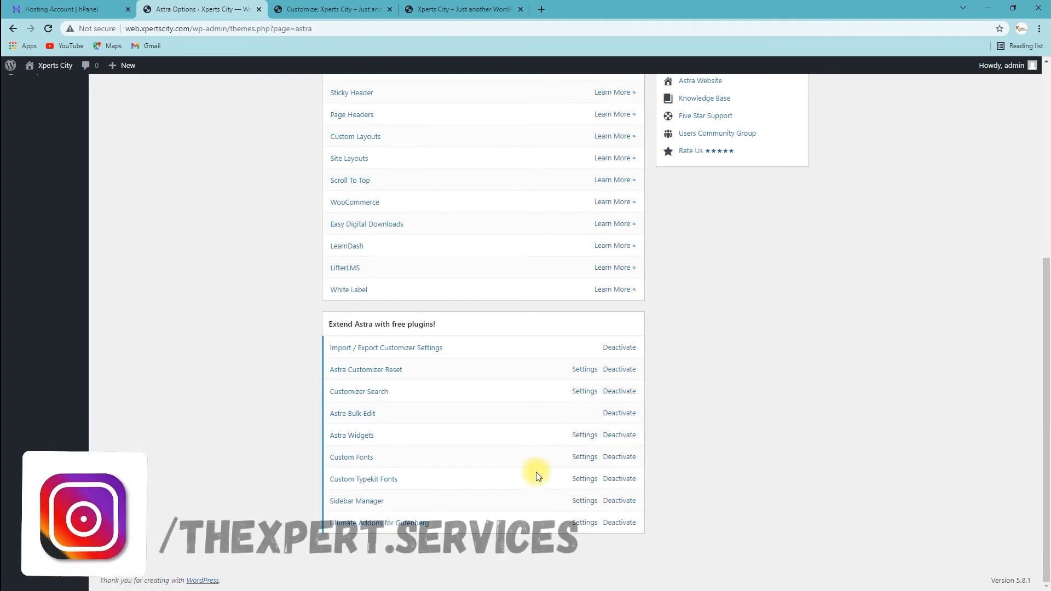
Step: Look over the Astra options page and open the list of installed plugins to review the Astra add-ons
{"action": "scroll", "coordinate": [536, 473], "scroll_direction": "up", "scroll_amount": 4}
{"action": "scroll", "coordinate": [533, 472], "scroll_direction": "down", "scroll_amount": 4}
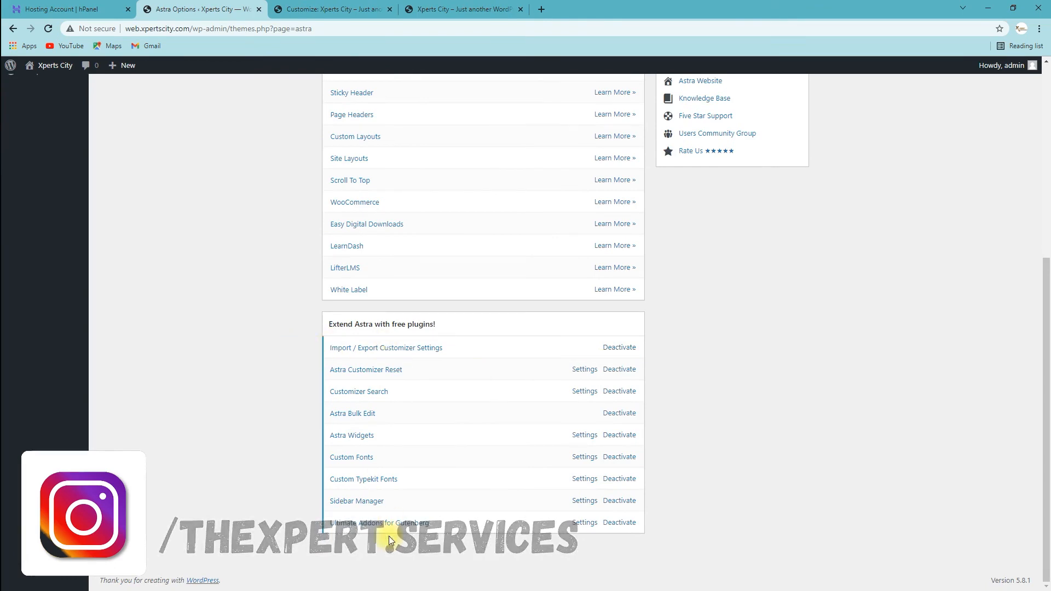
{"action": "scroll", "coordinate": [306, 509], "scroll_direction": "up", "scroll_amount": 6}
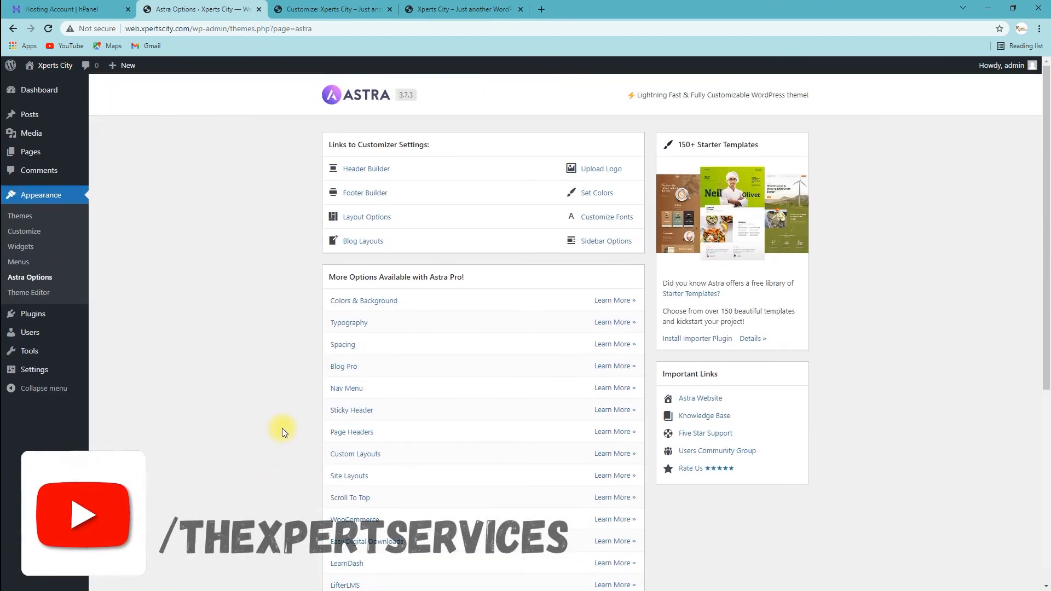
{"action": "mouse_move", "coordinate": [33, 320]}
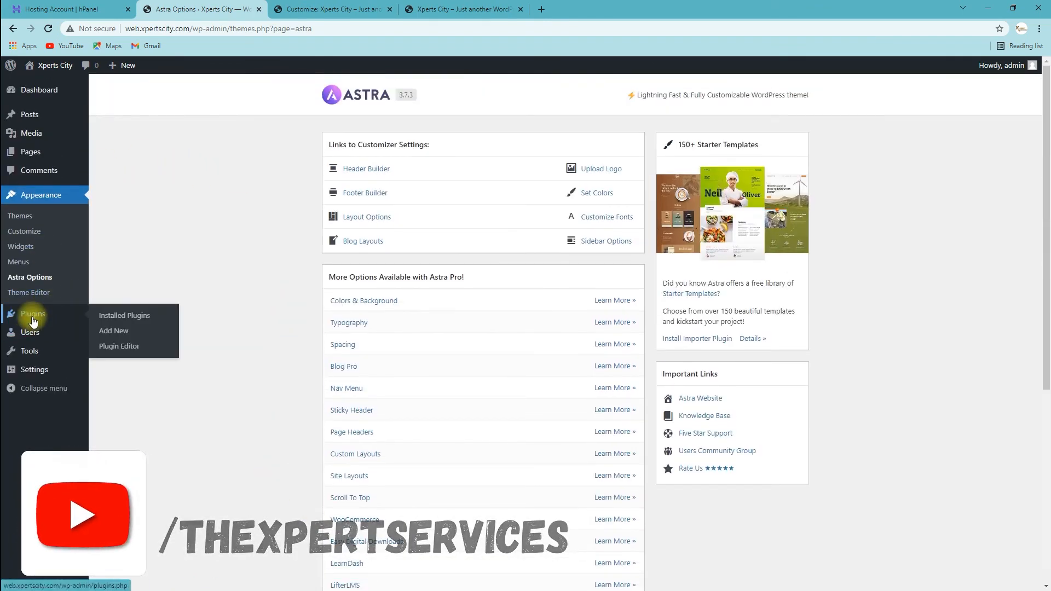
{"action": "left_click", "coordinate": [140, 321]}
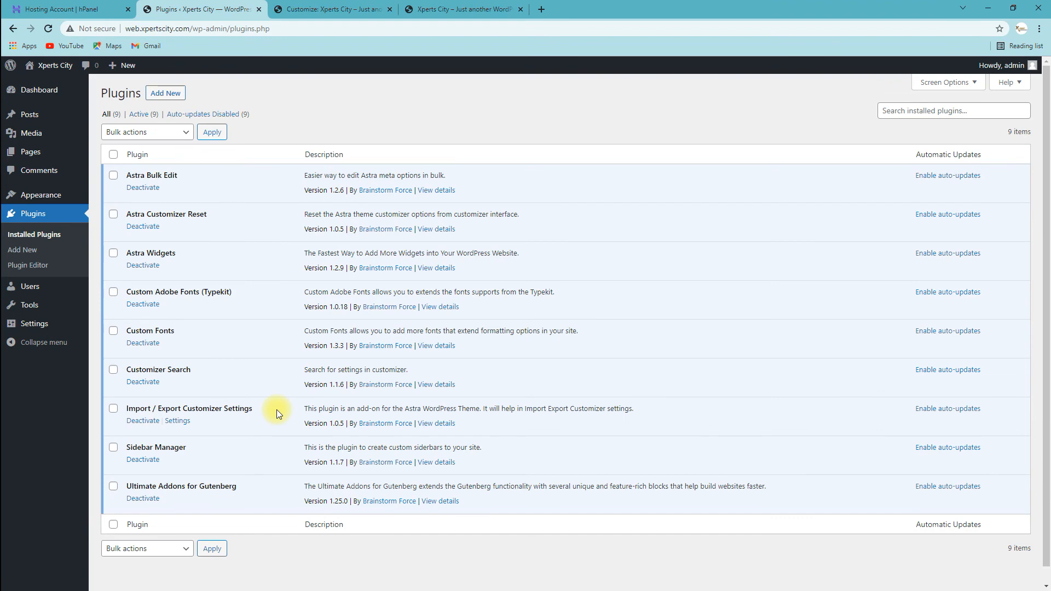
Step: View the open theme customizer and the live site's home page
{"action": "left_click", "coordinate": [339, 11]}
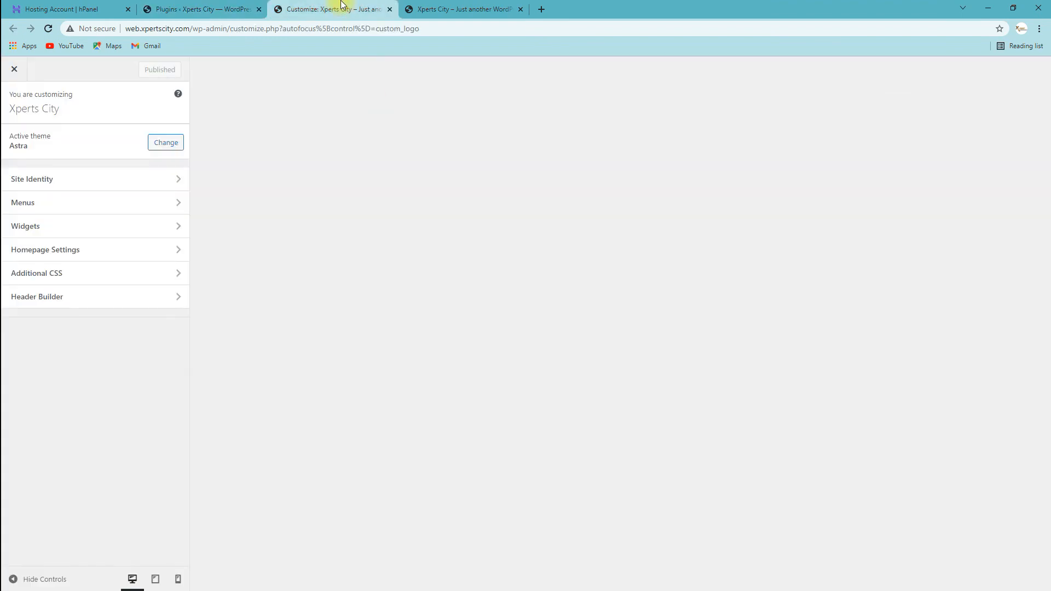
{"action": "left_click", "coordinate": [442, 10]}
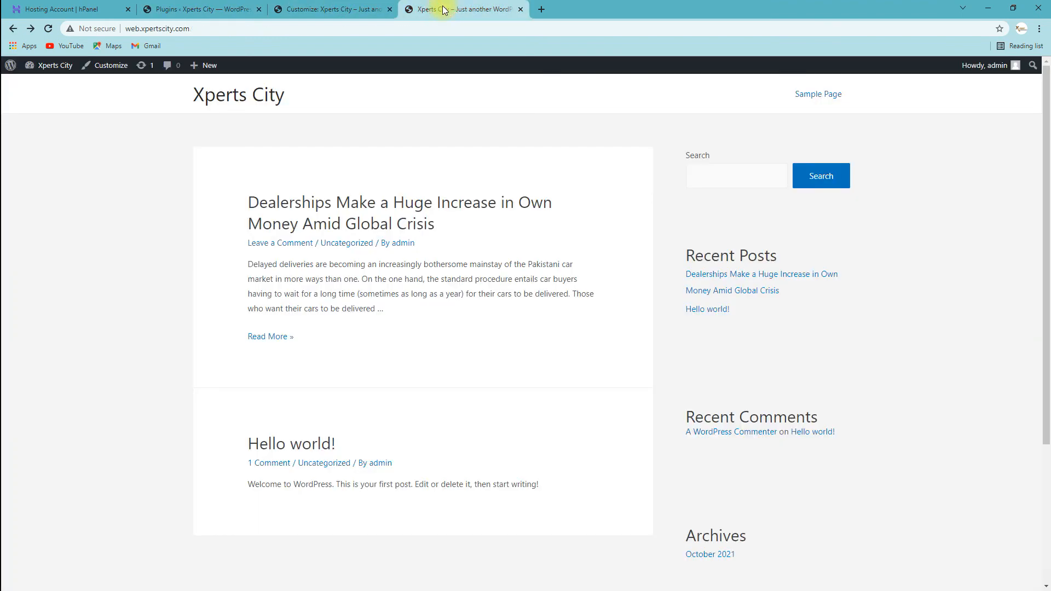
Step: Reload the live site's home page and look it over from the header down to the footer
{"action": "left_click", "coordinate": [48, 31]}
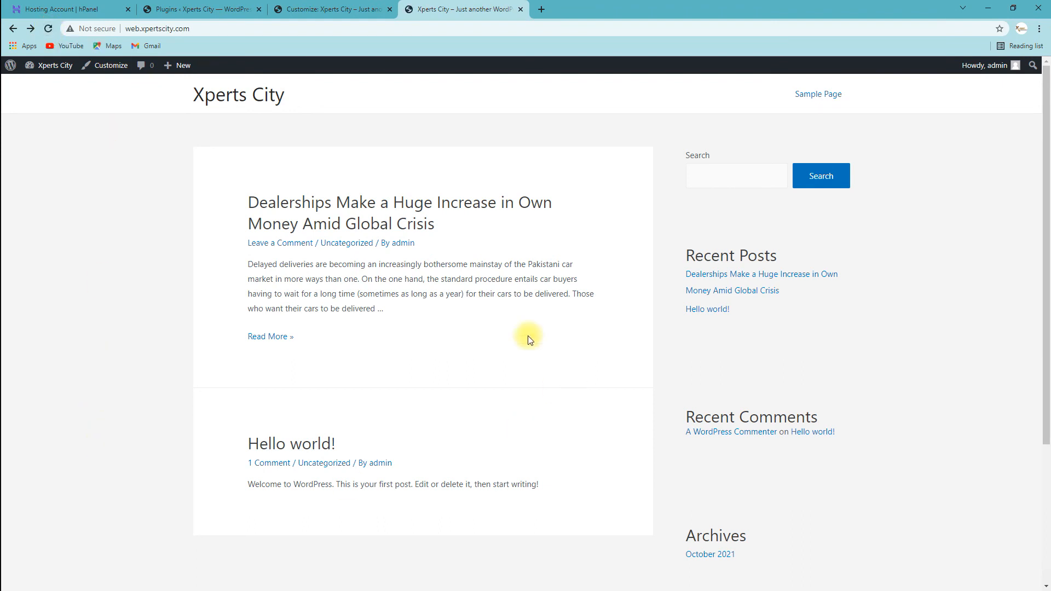
{"action": "scroll", "coordinate": [449, 311], "scroll_direction": "down", "scroll_amount": 4}
{"action": "scroll", "coordinate": [558, 506], "scroll_direction": "up", "scroll_amount": 4}
{"action": "scroll", "coordinate": [370, 491], "scroll_direction": "down", "scroll_amount": 4}
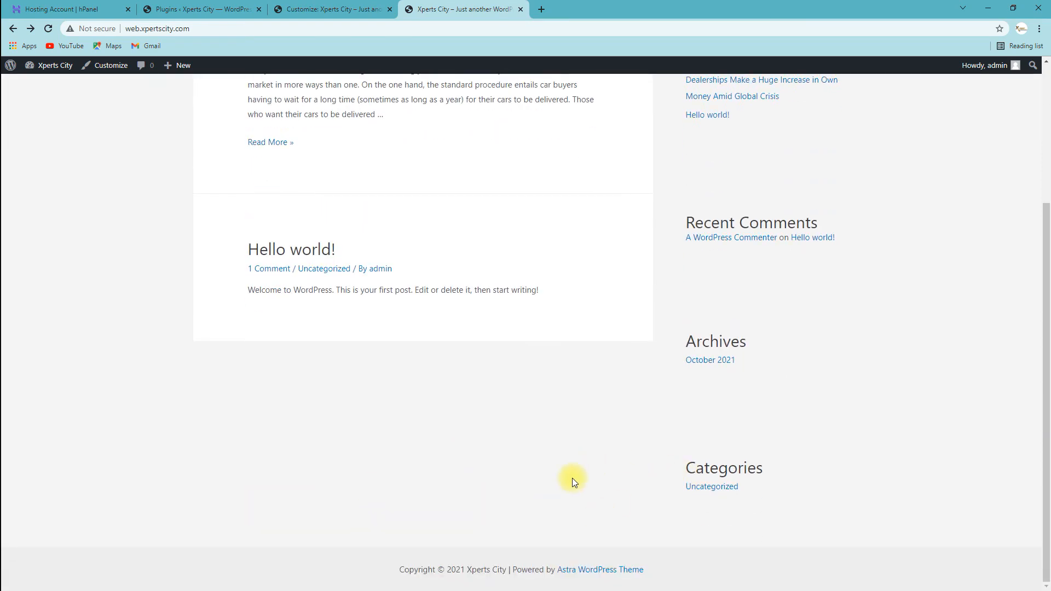
{"action": "scroll", "coordinate": [572, 477], "scroll_direction": "up", "scroll_amount": 4}
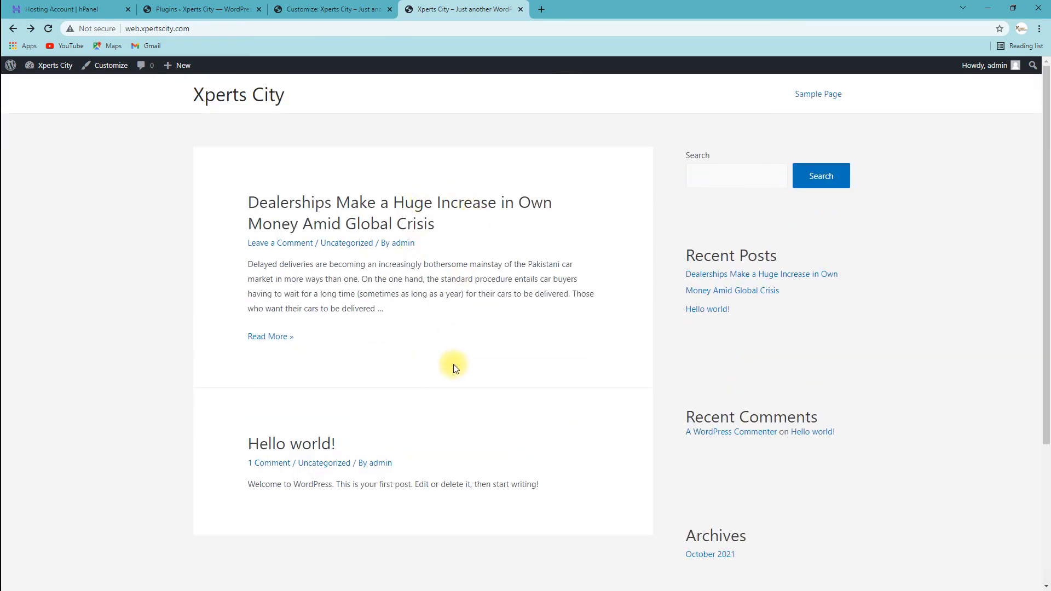
Step: Close the browser tab holding the logo customizer and go to the Appearance section of the WordPress dashboard
{"action": "left_click", "coordinate": [340, 10]}
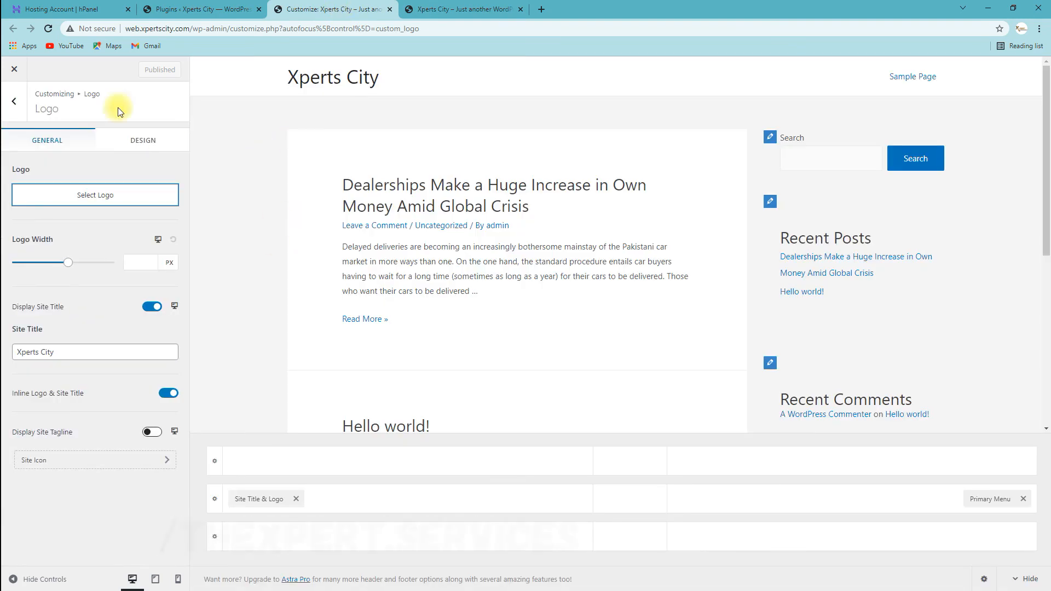
{"action": "left_click", "coordinate": [390, 9]}
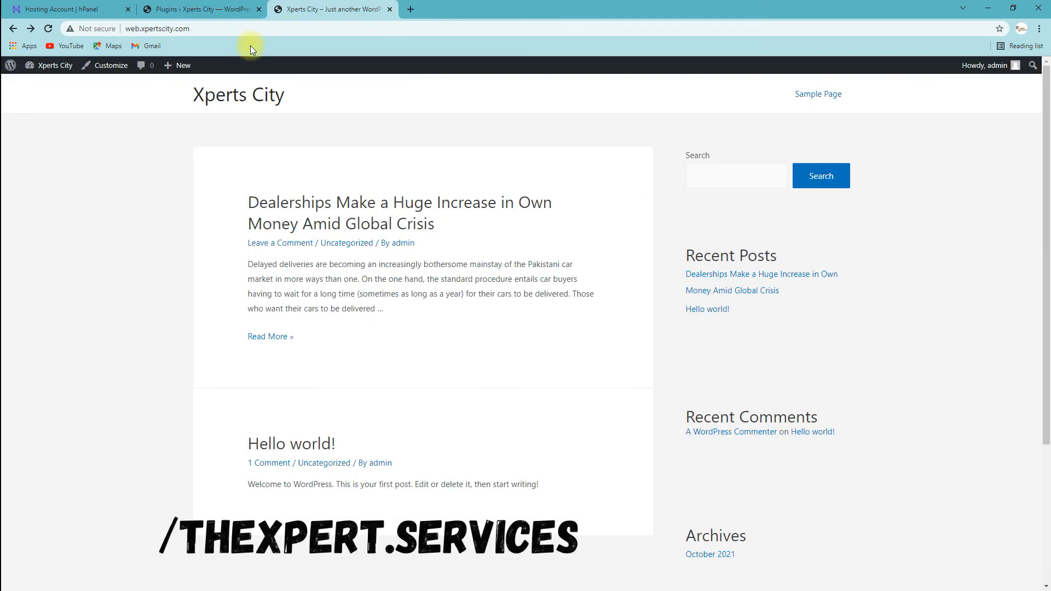
{"action": "left_click", "coordinate": [210, 9]}
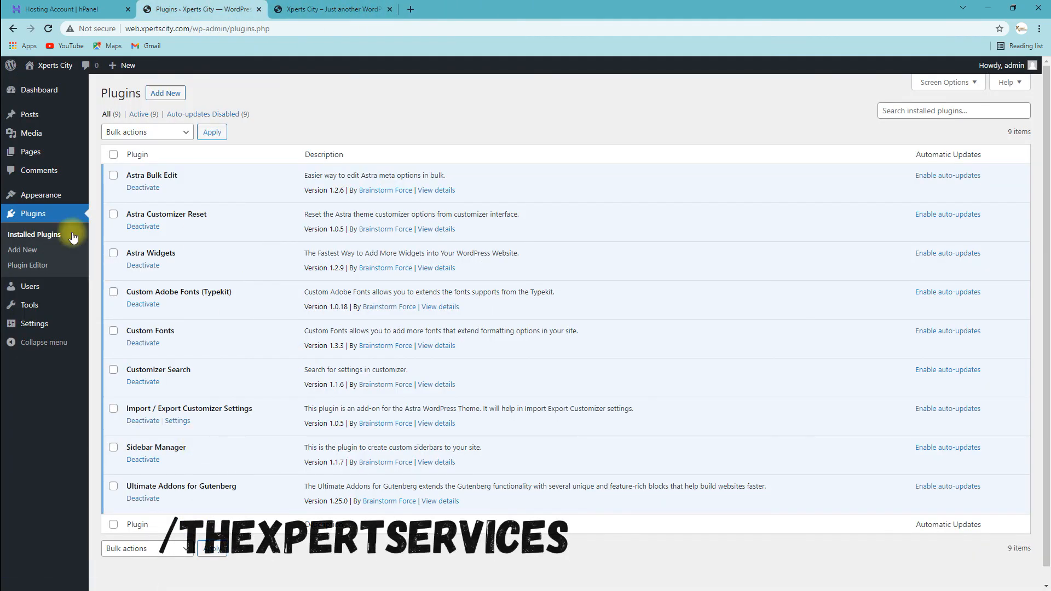
{"action": "left_click", "coordinate": [50, 197]}
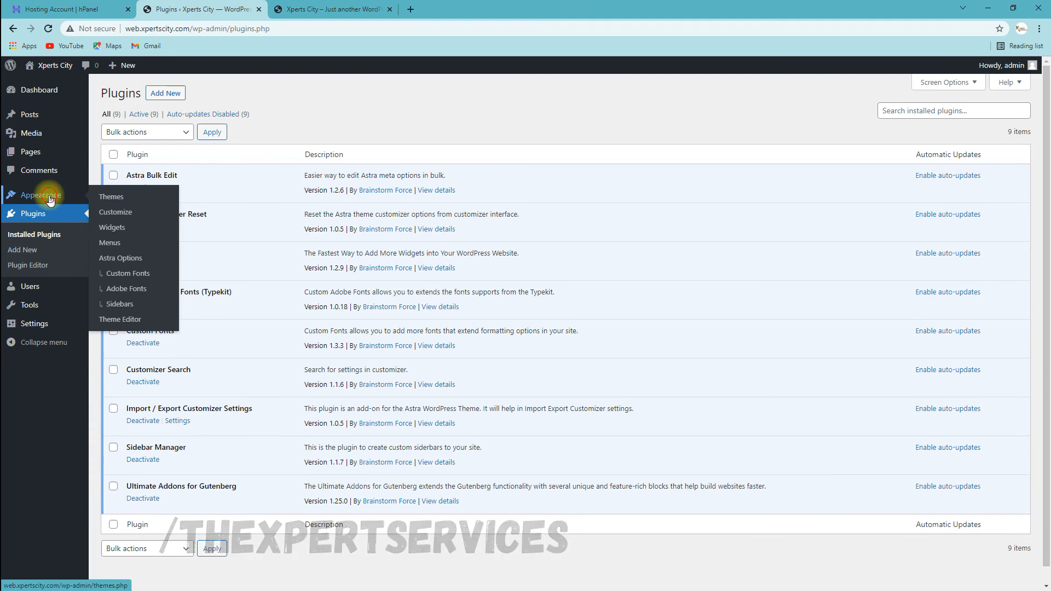